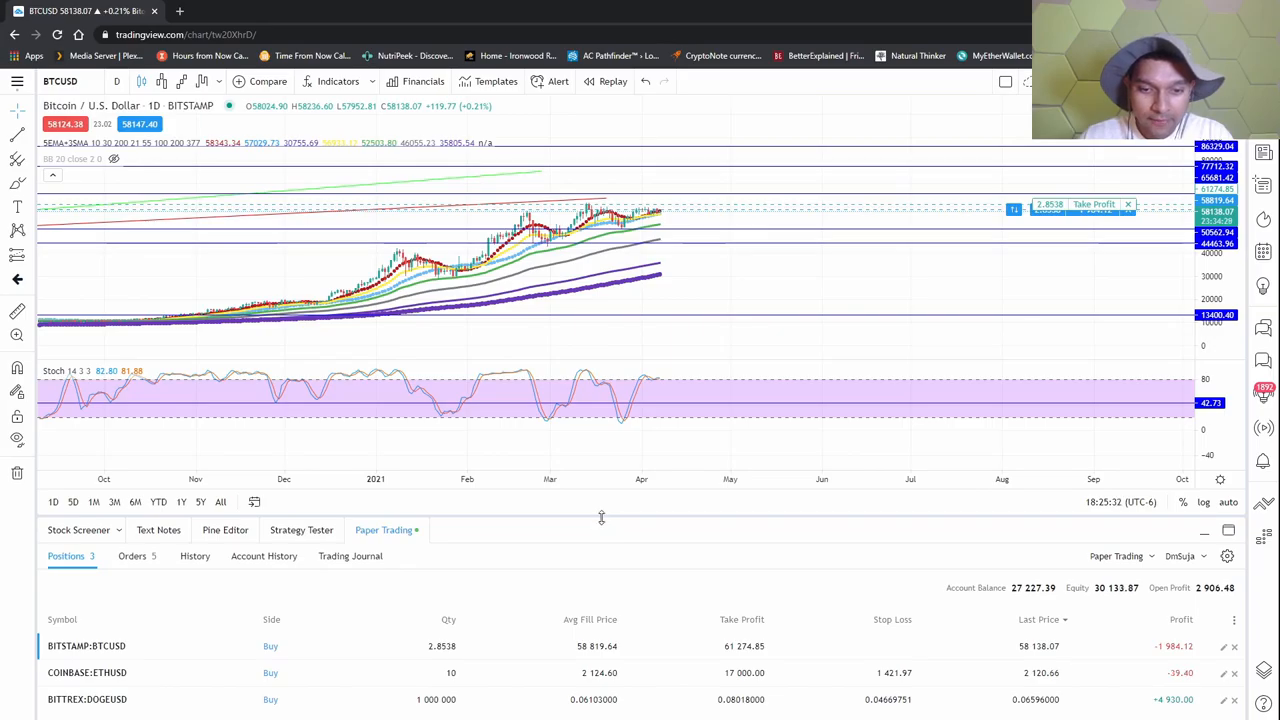
Step: Resize the Paper Trading positions panel taller, then give the chart a bit more room back
drag(601, 516, 609, 362)
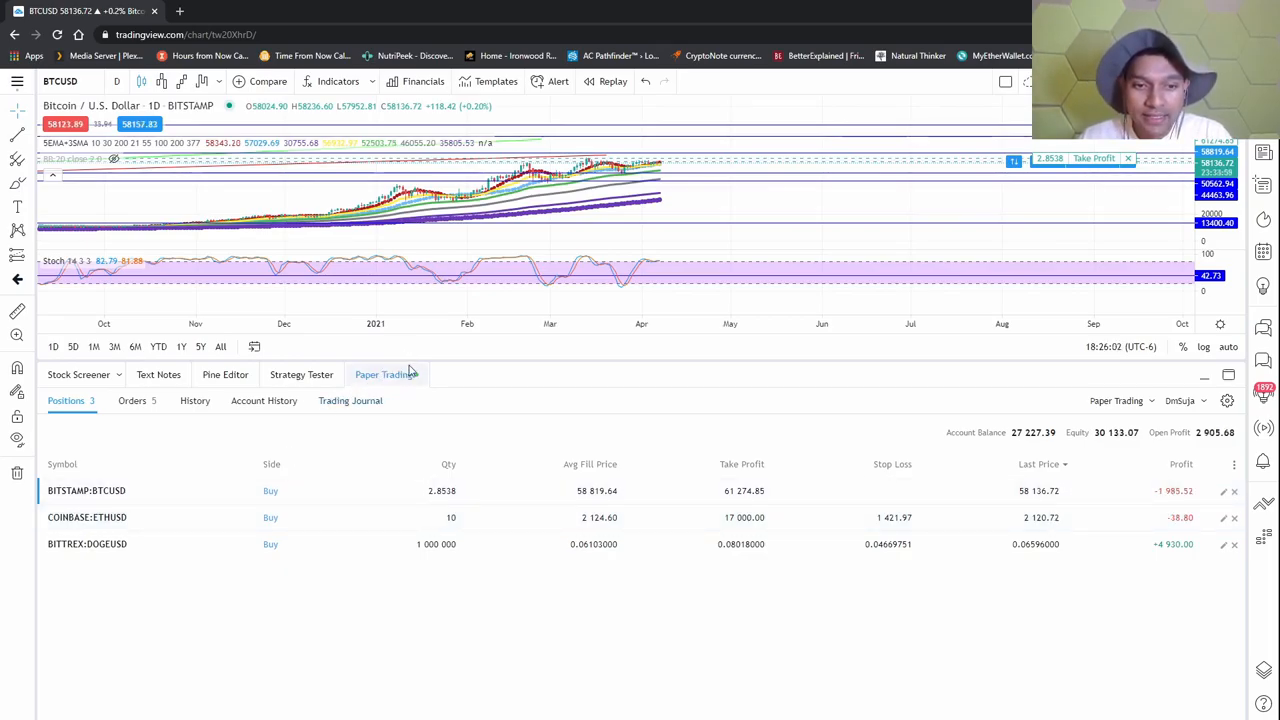
drag(508, 358, 474, 457)
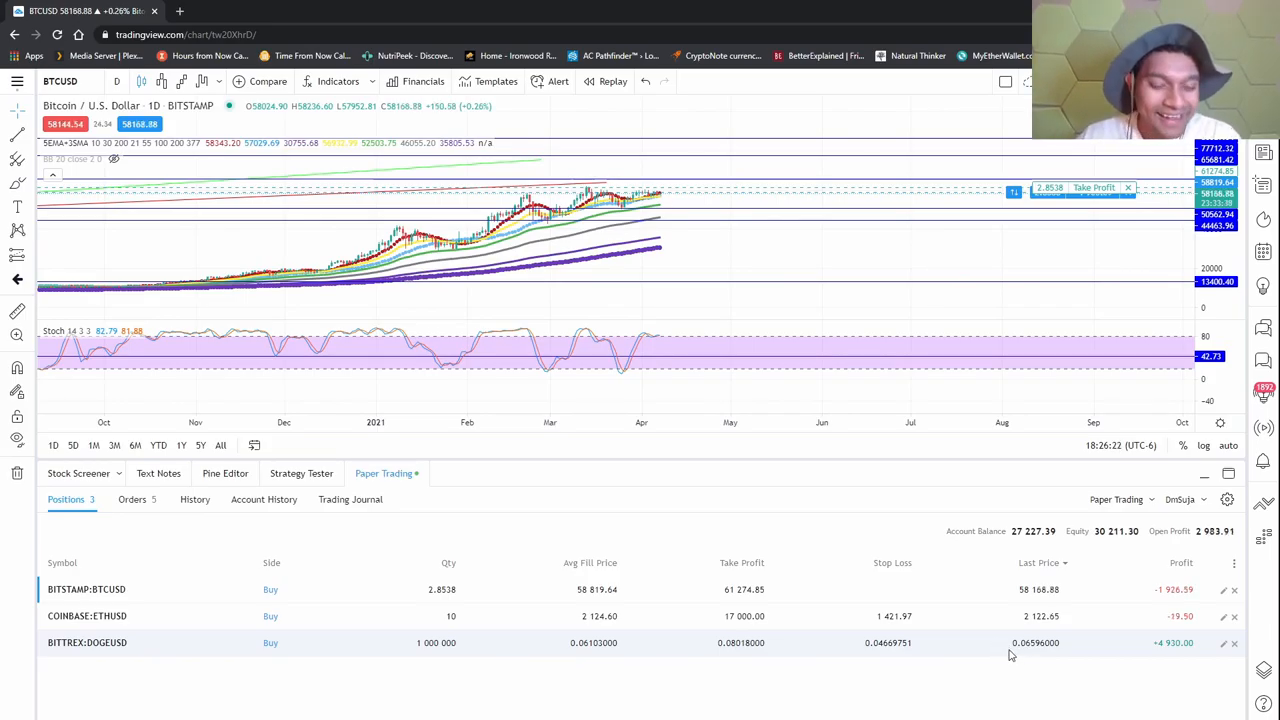
scroll(957, 308, down, 3)
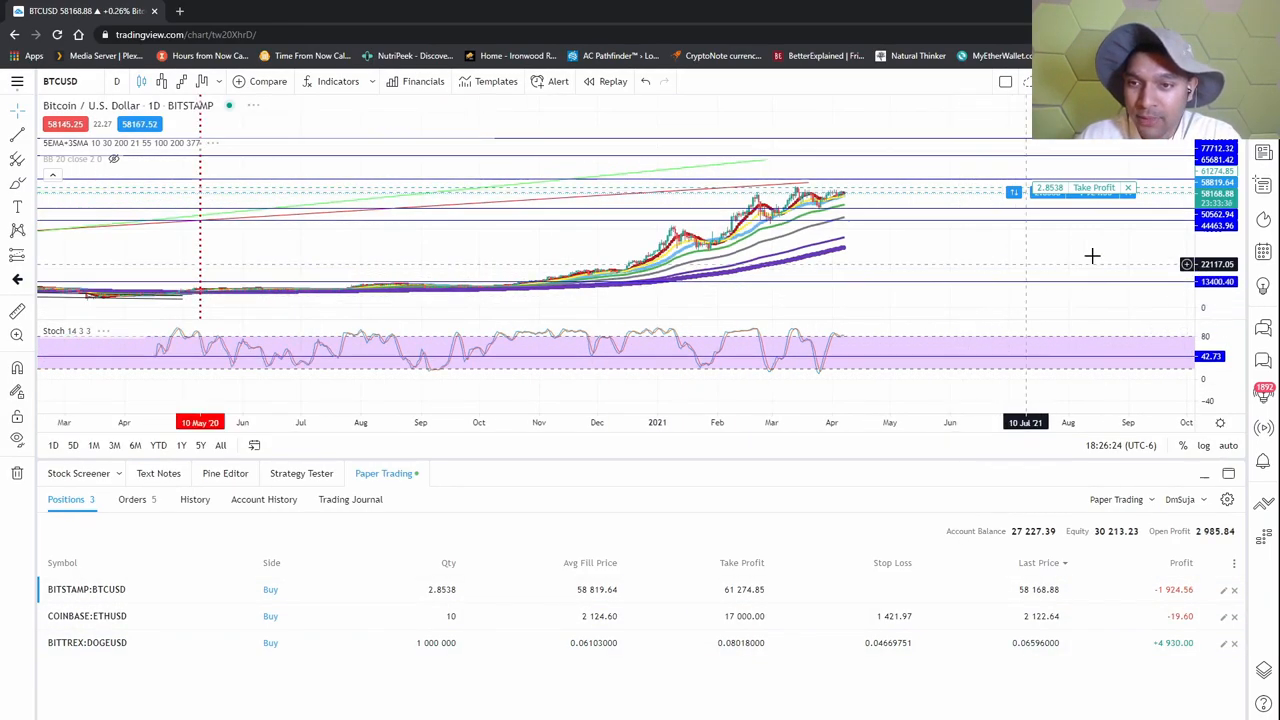
Step: Collapse the Paper Trading panel, stretch the price scale and switch BTC daily to Line Break bars
click(387, 473)
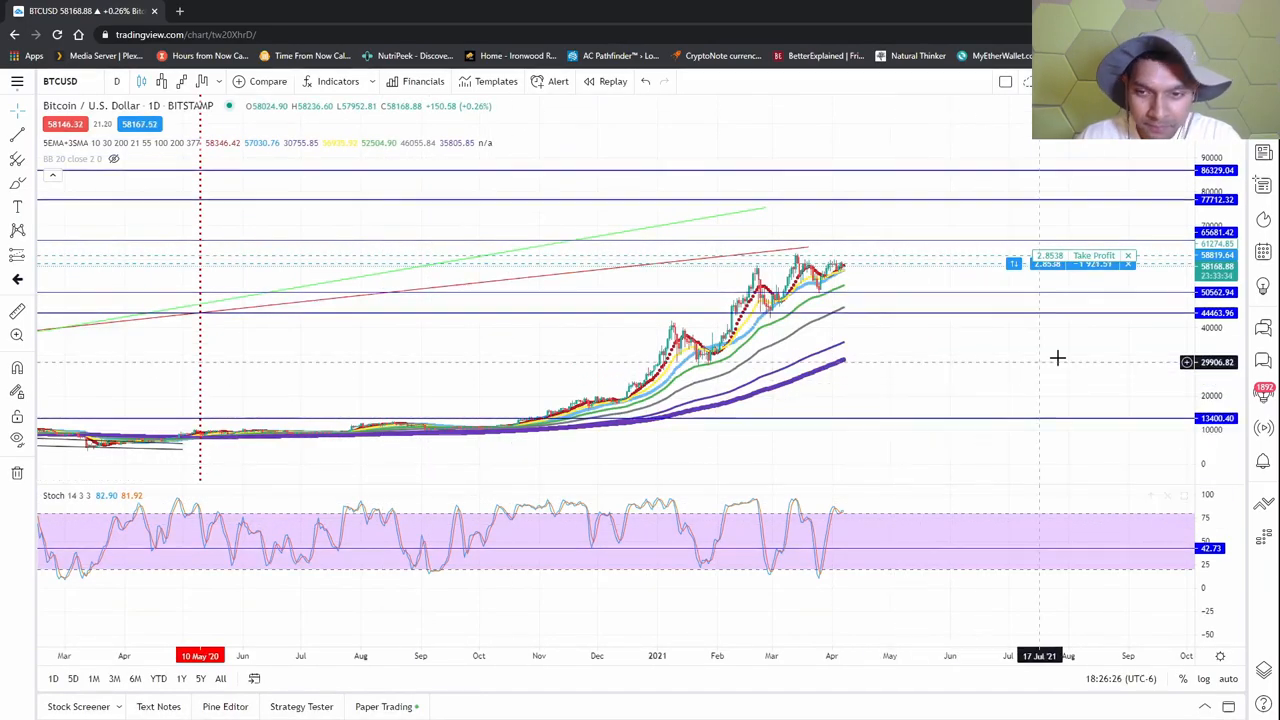
scroll(768, 371, up, 3)
scroll(768, 371, up, 3)
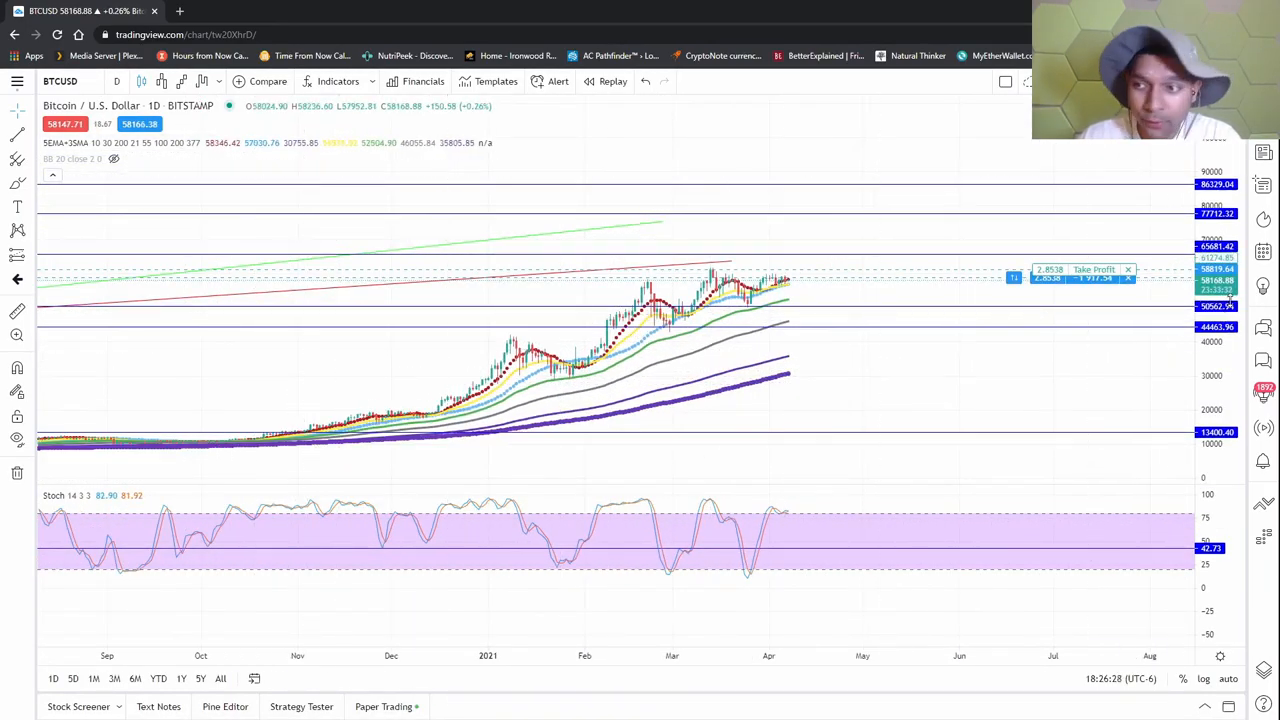
drag(1215, 300, 1215, 165)
scroll(480, 420, up, 5)
scroll(730, 380, down, 3)
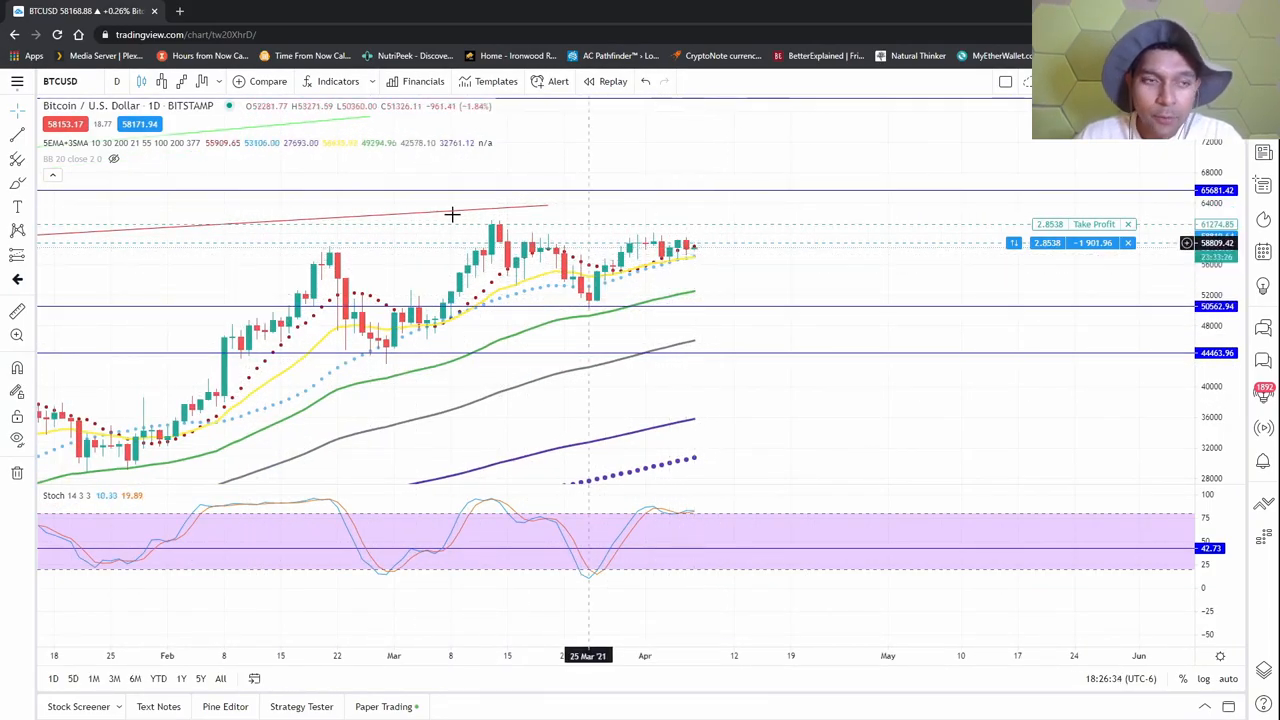
click(162, 82)
scroll(690, 405, up, 4)
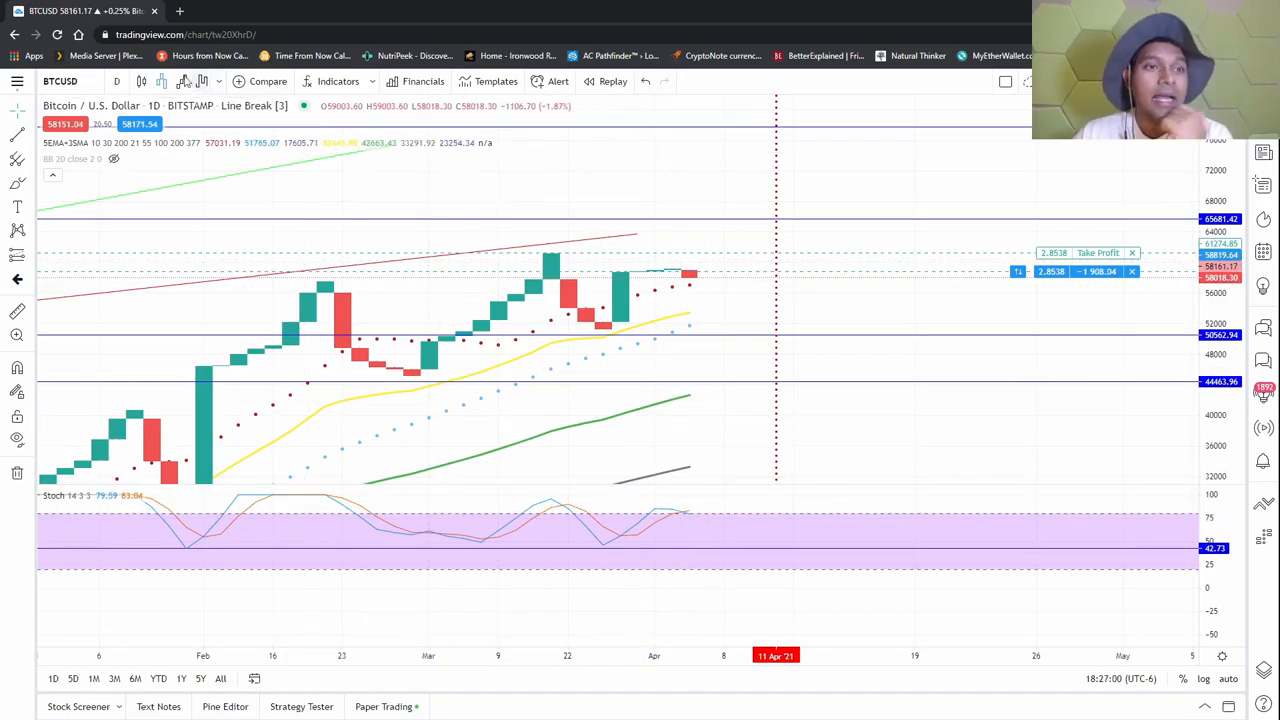
click(201, 81)
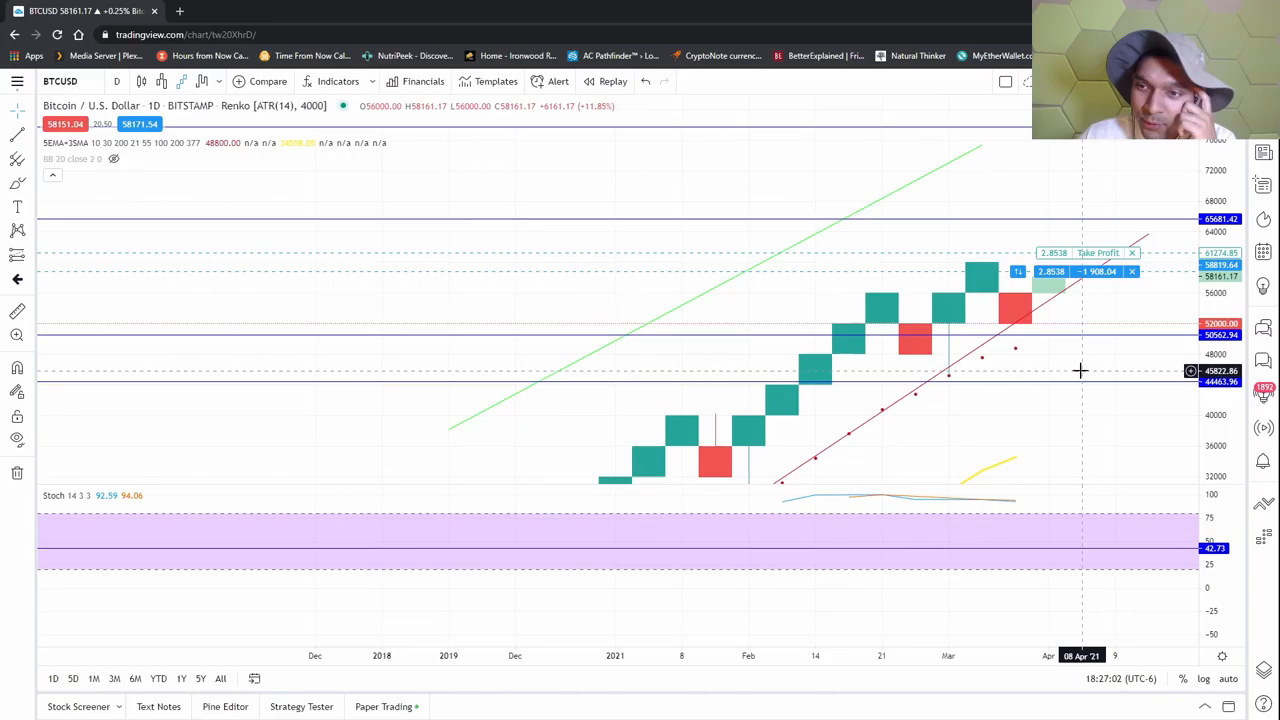
drag(1080, 365, 757, 355)
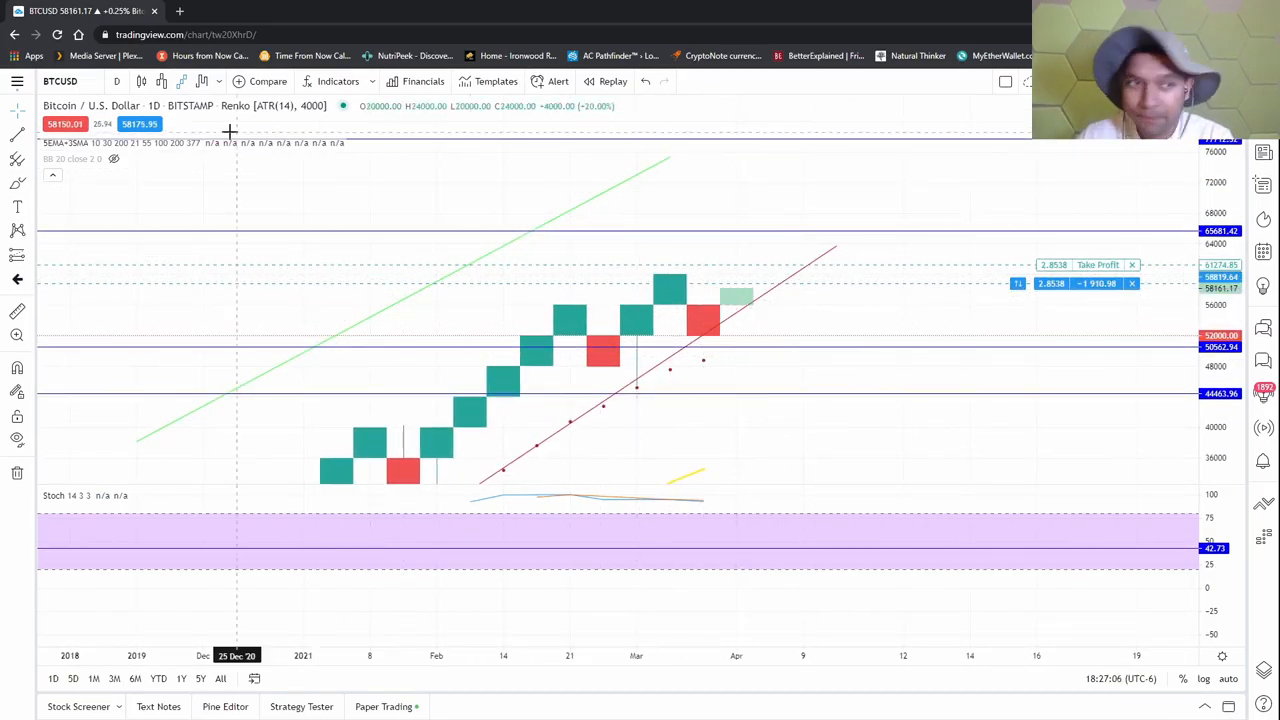
click(215, 81)
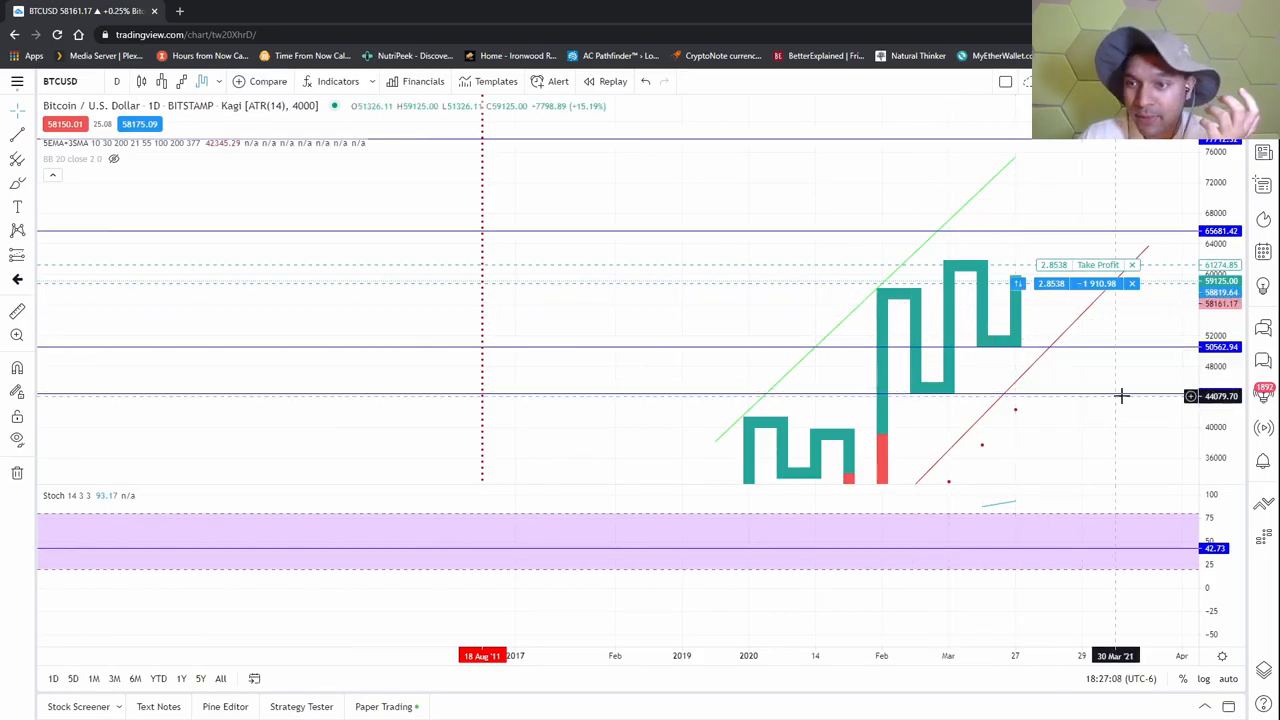
drag(1118, 383, 732, 352)
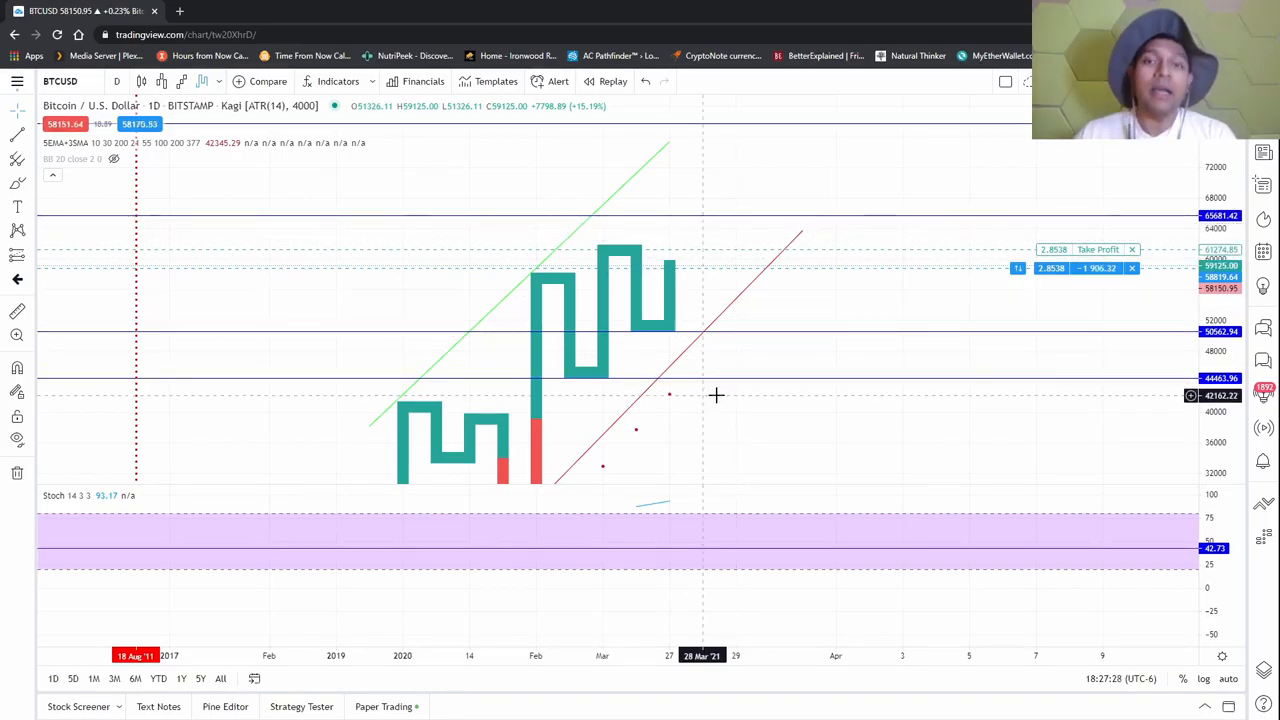
click(161, 81)
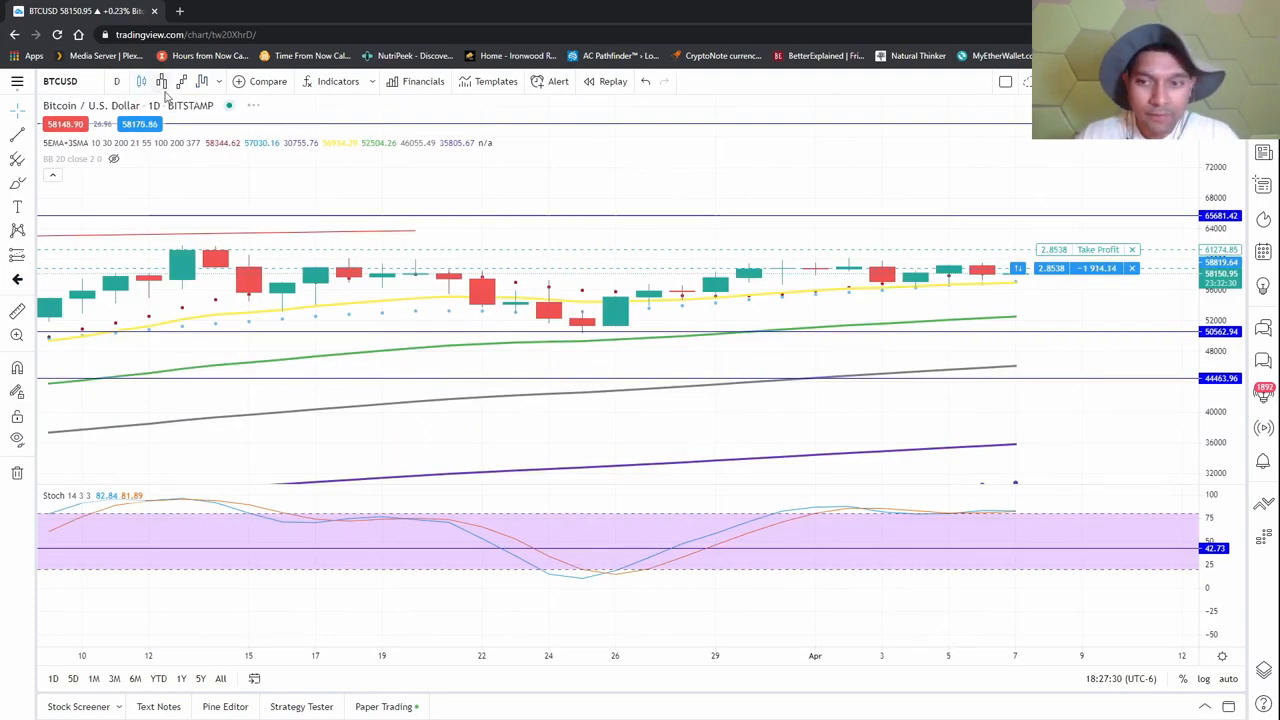
click(181, 81)
scroll(990, 355, up, 3)
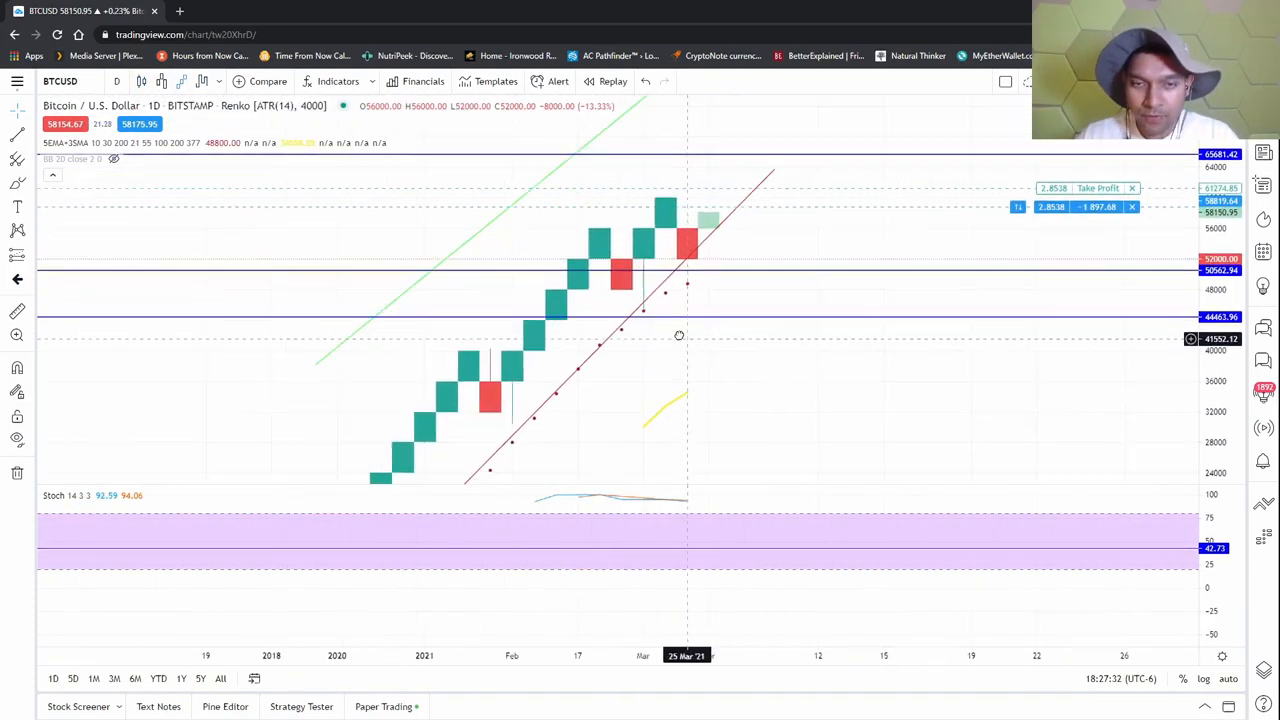
scroll(740, 300, up, 2)
click(201, 81)
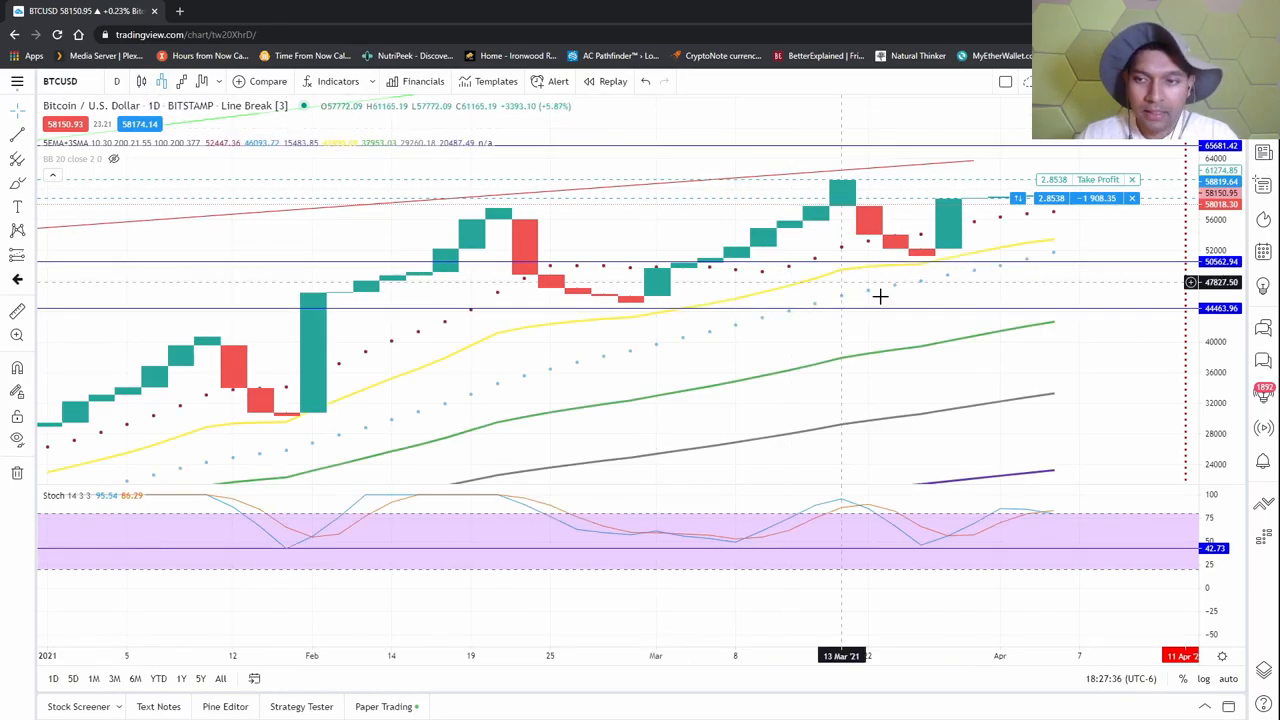
scroll(880, 300, down, 3)
drag(880, 300, 718, 218)
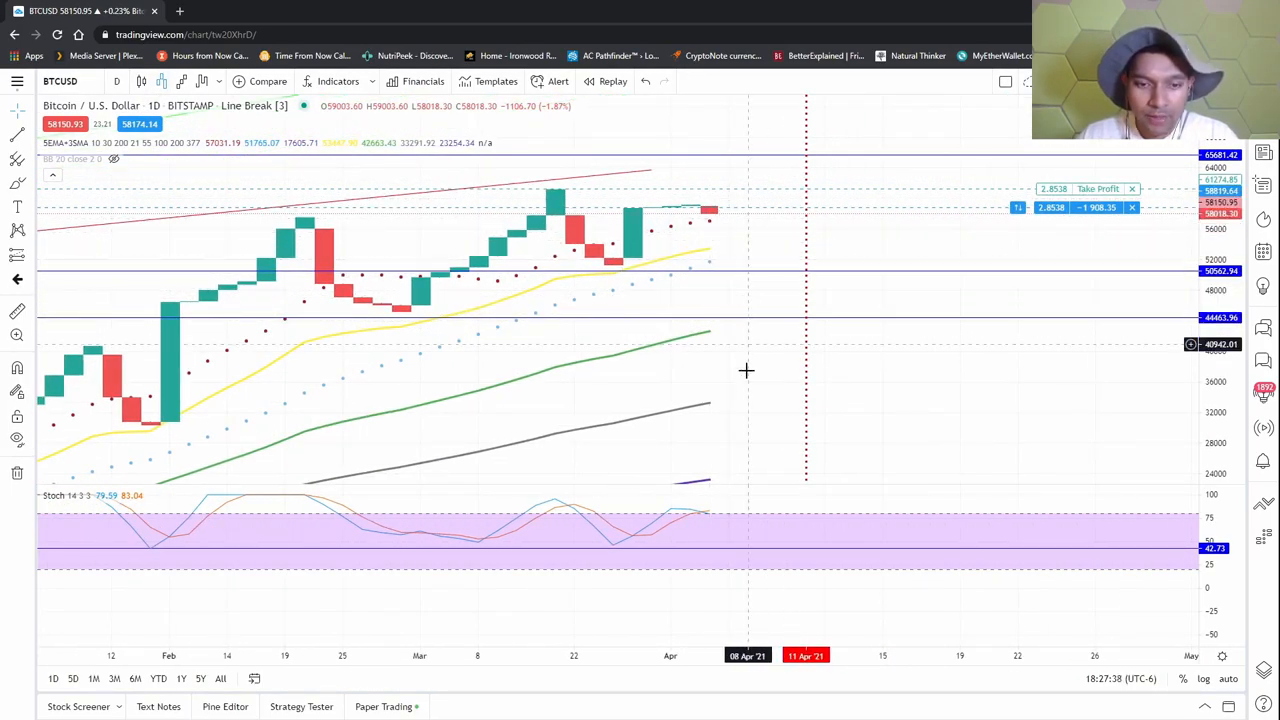
scroll(427, 492, down, 3)
scroll(427, 492, up, 3)
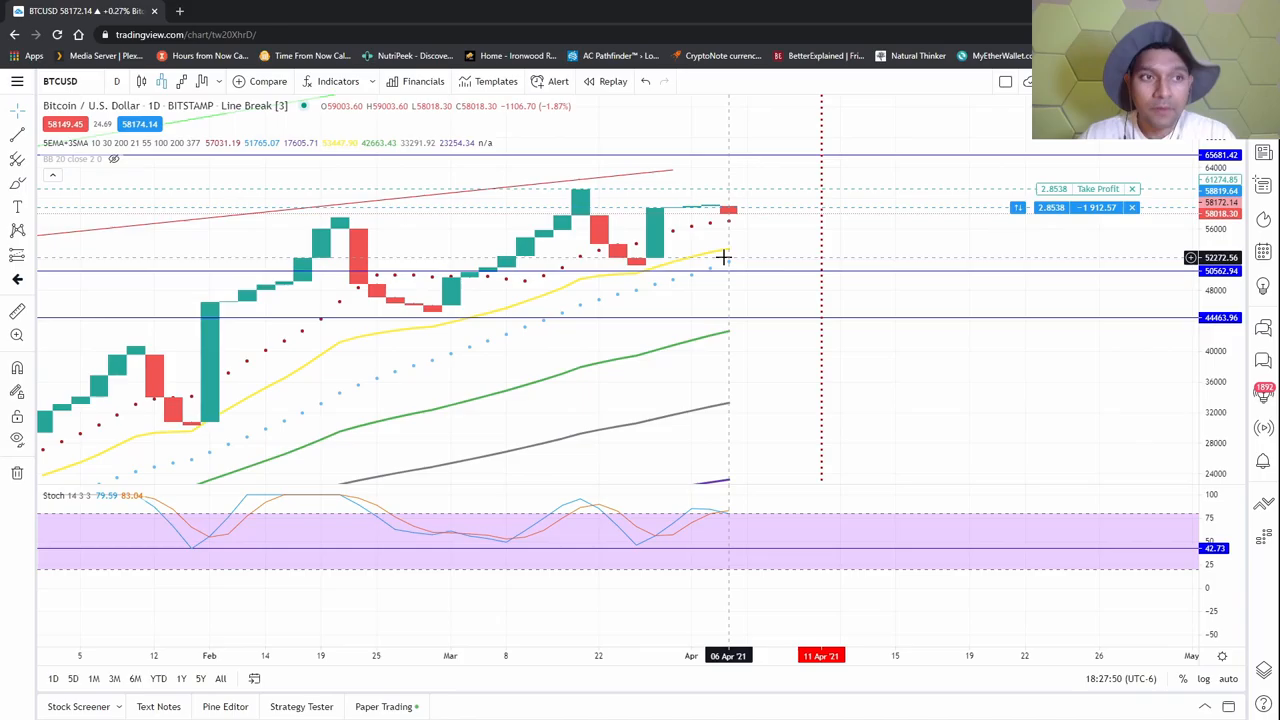
Step: Draw a horizontal support line on the Bitcoin chart at about 52,360
click(30, 145)
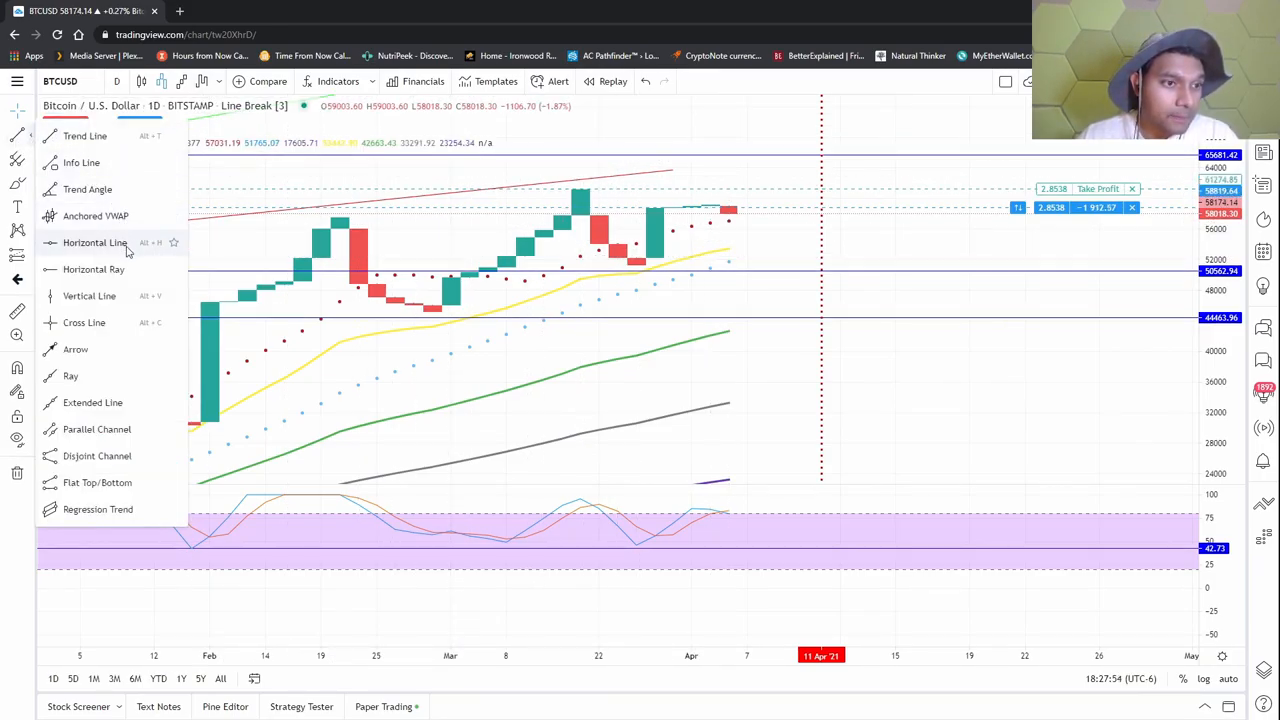
click(95, 242)
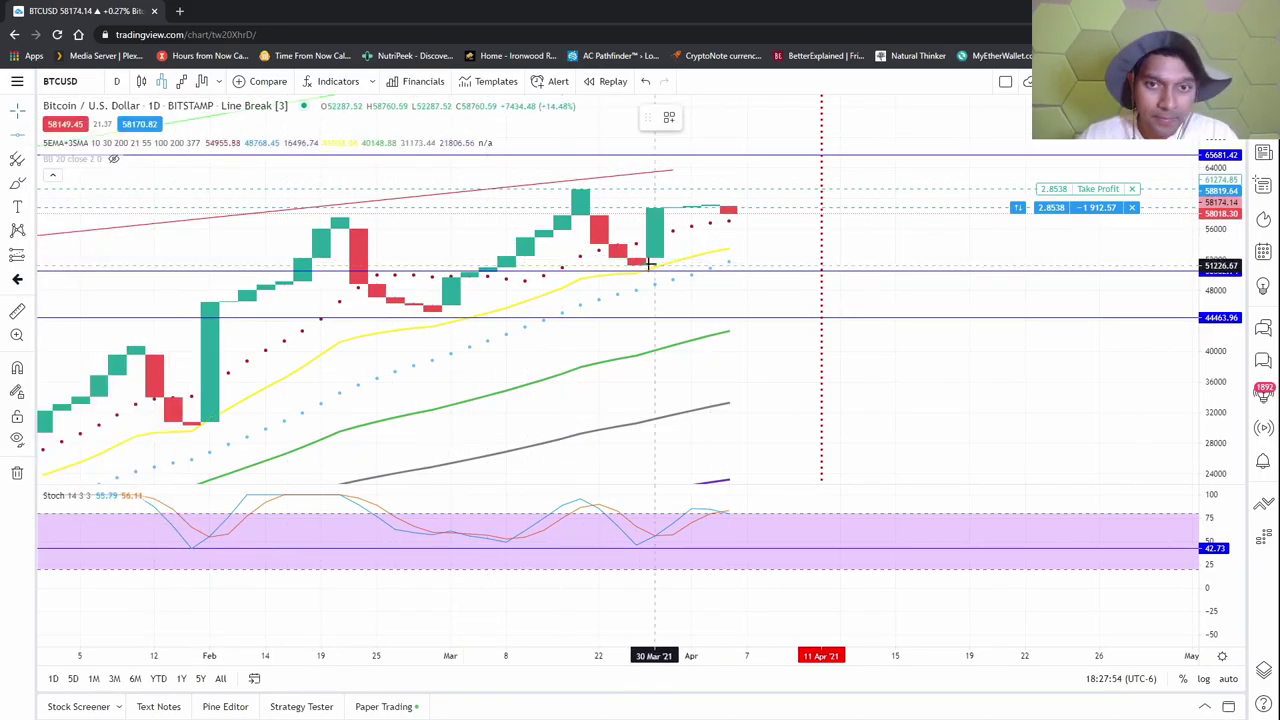
click(729, 257)
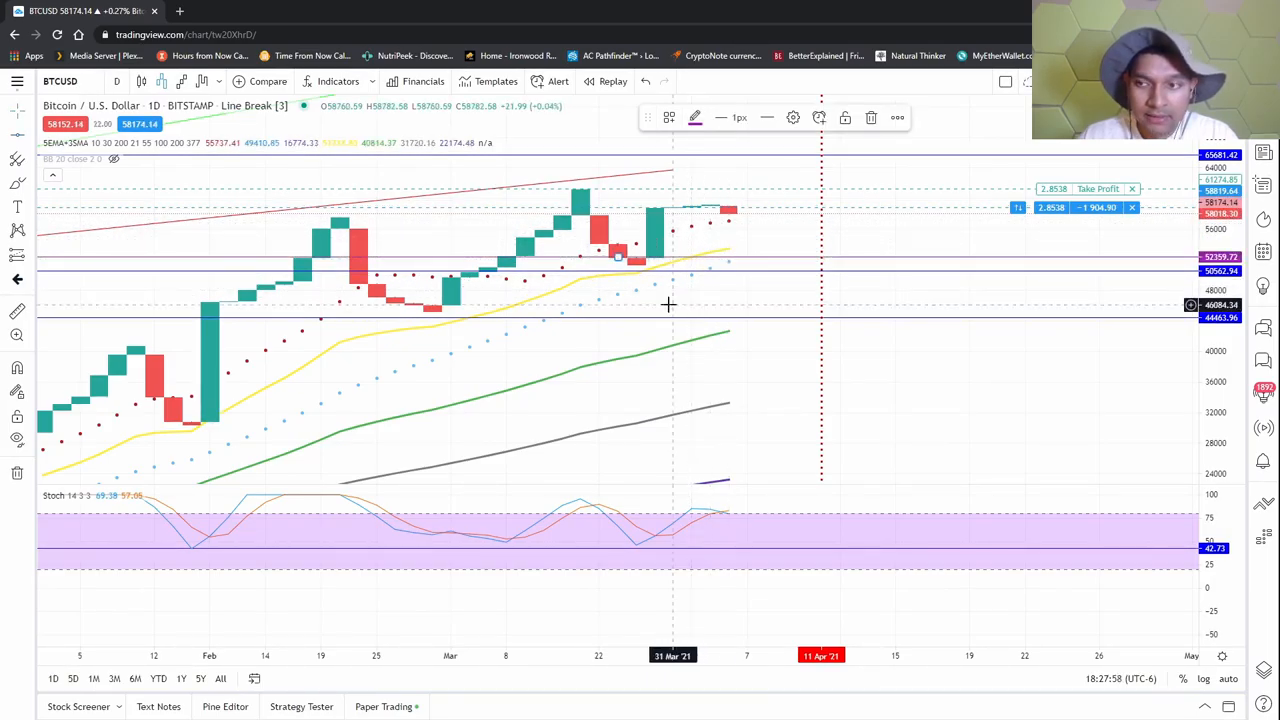
Step: Switch the Bitcoin chart to Kagi lines and fit recent movement in view
click(201, 81)
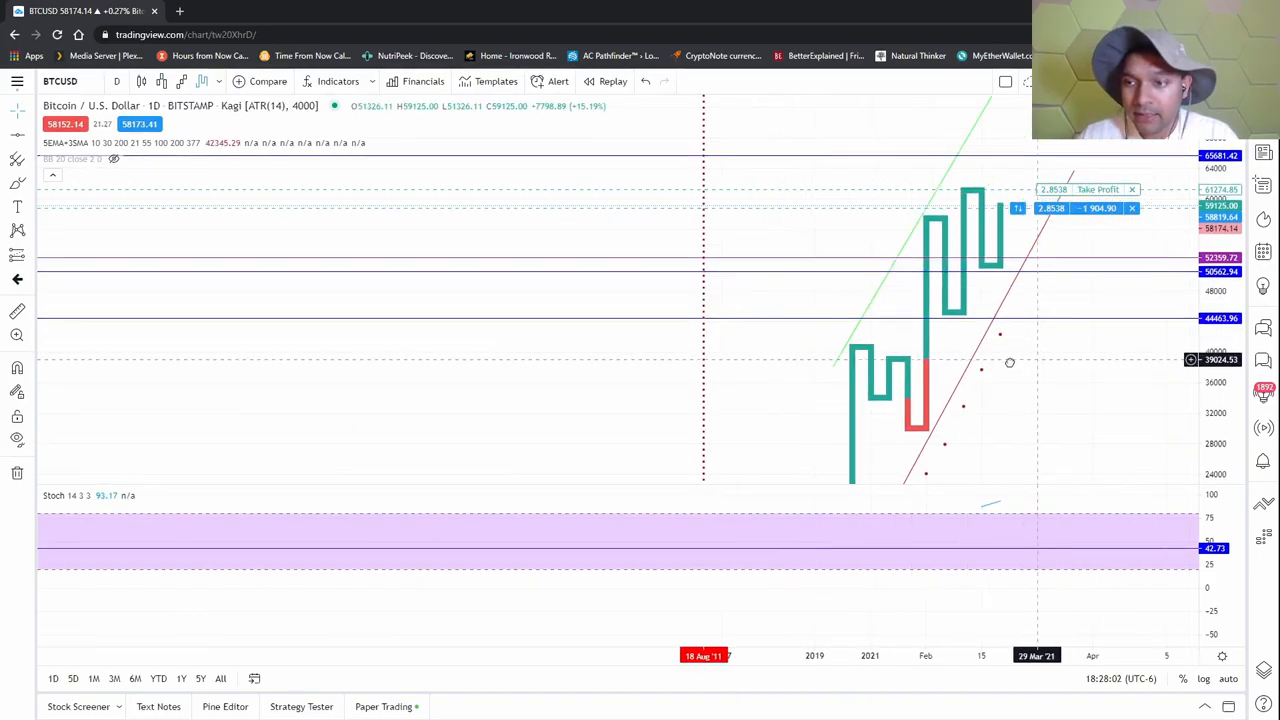
drag(1063, 360, 763, 380)
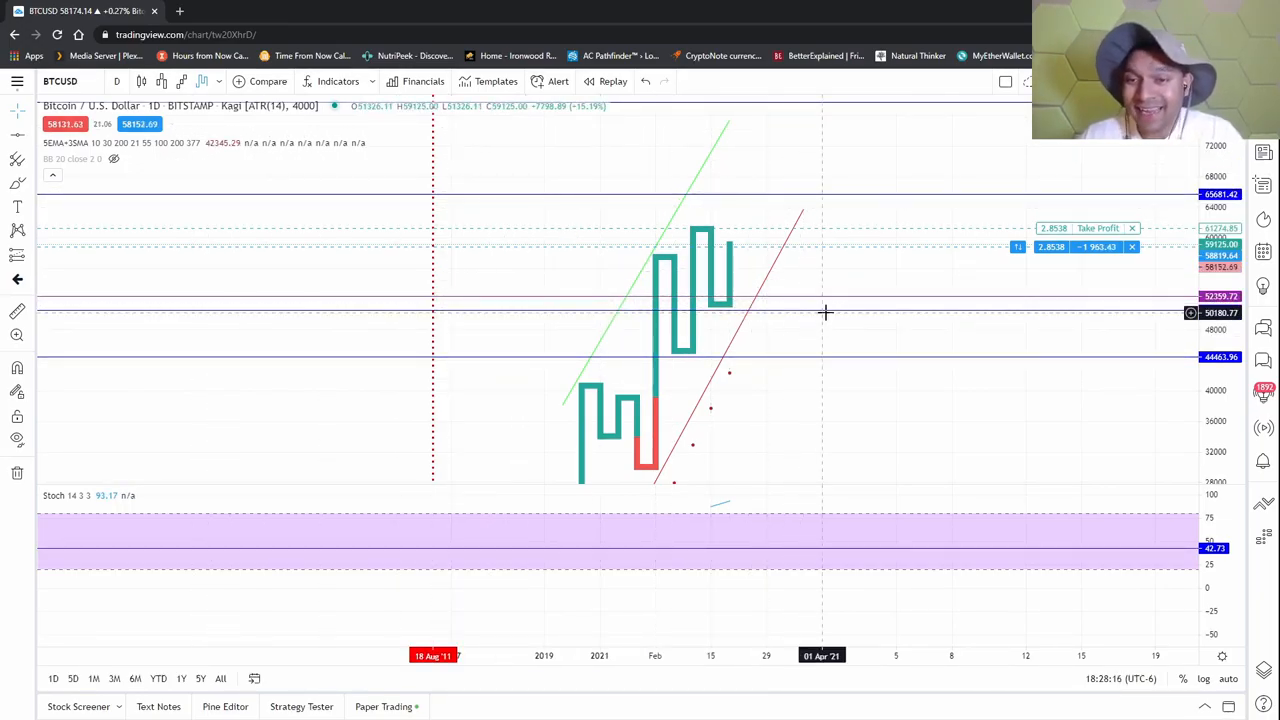
drag(1215, 300, 1188, 323)
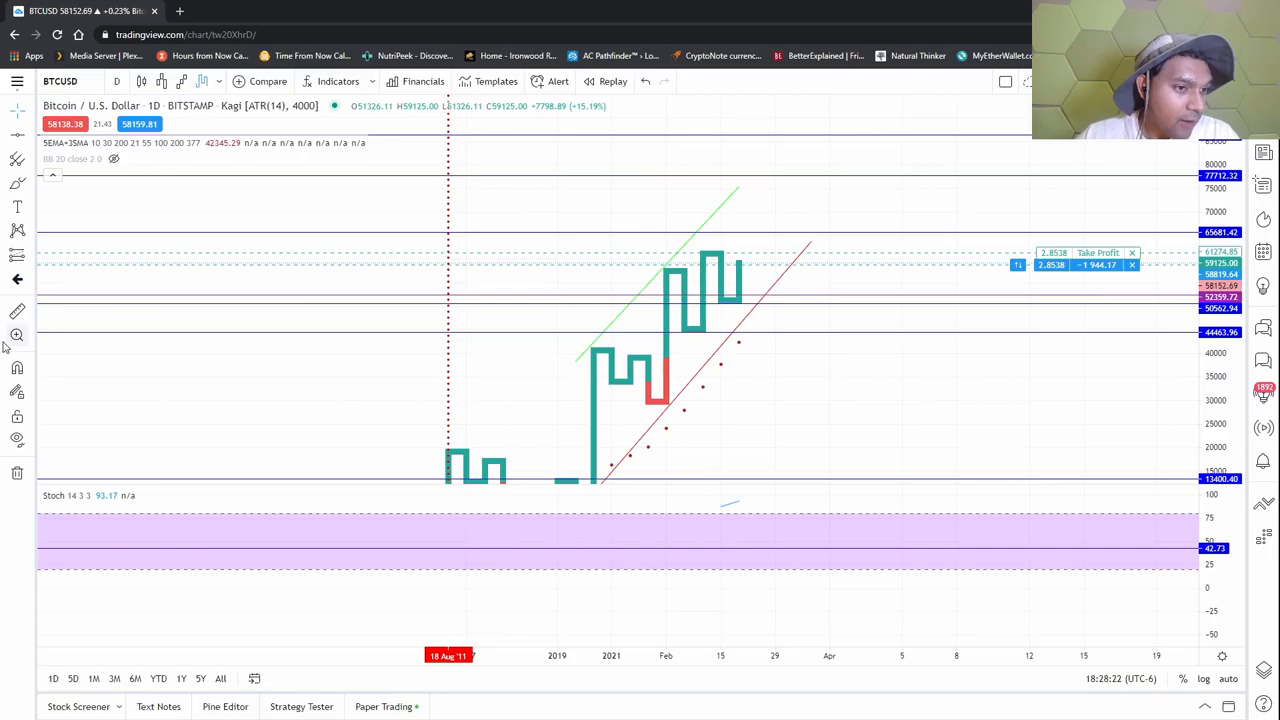
Step: Measure a price move on the Kagi chart, then clear the measurement
click(17, 311)
click(647, 383)
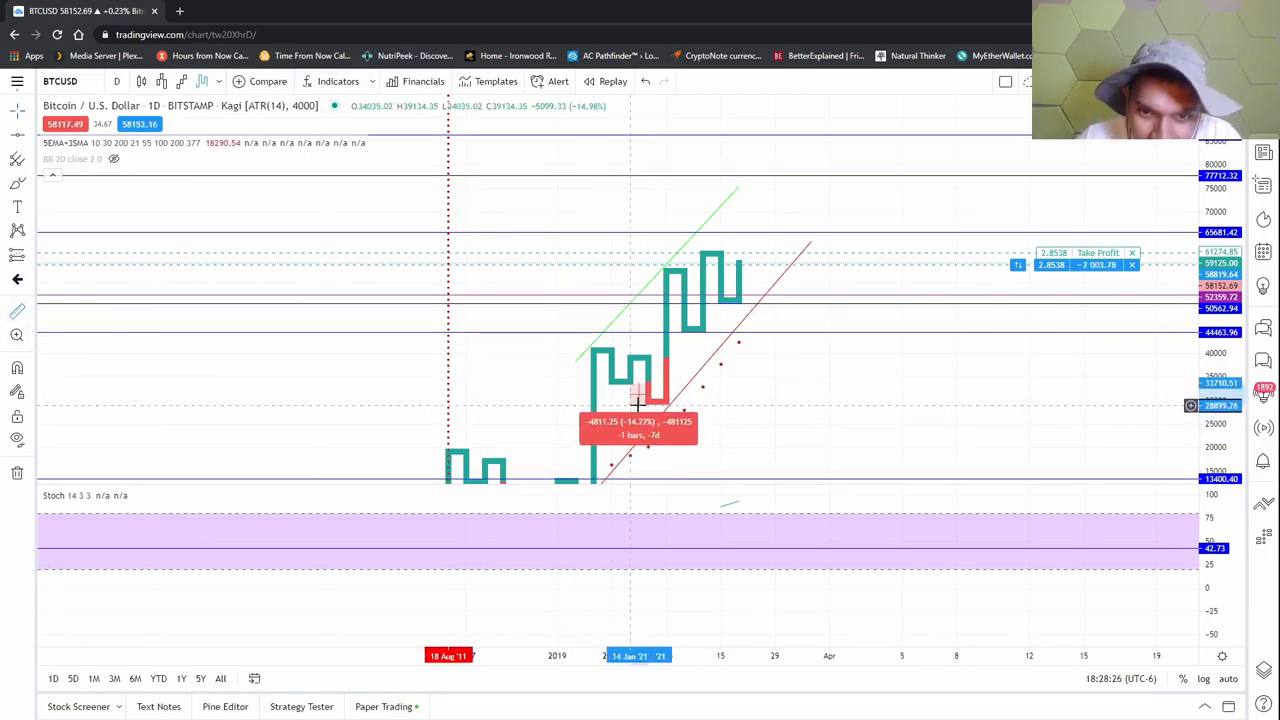
click(637, 402)
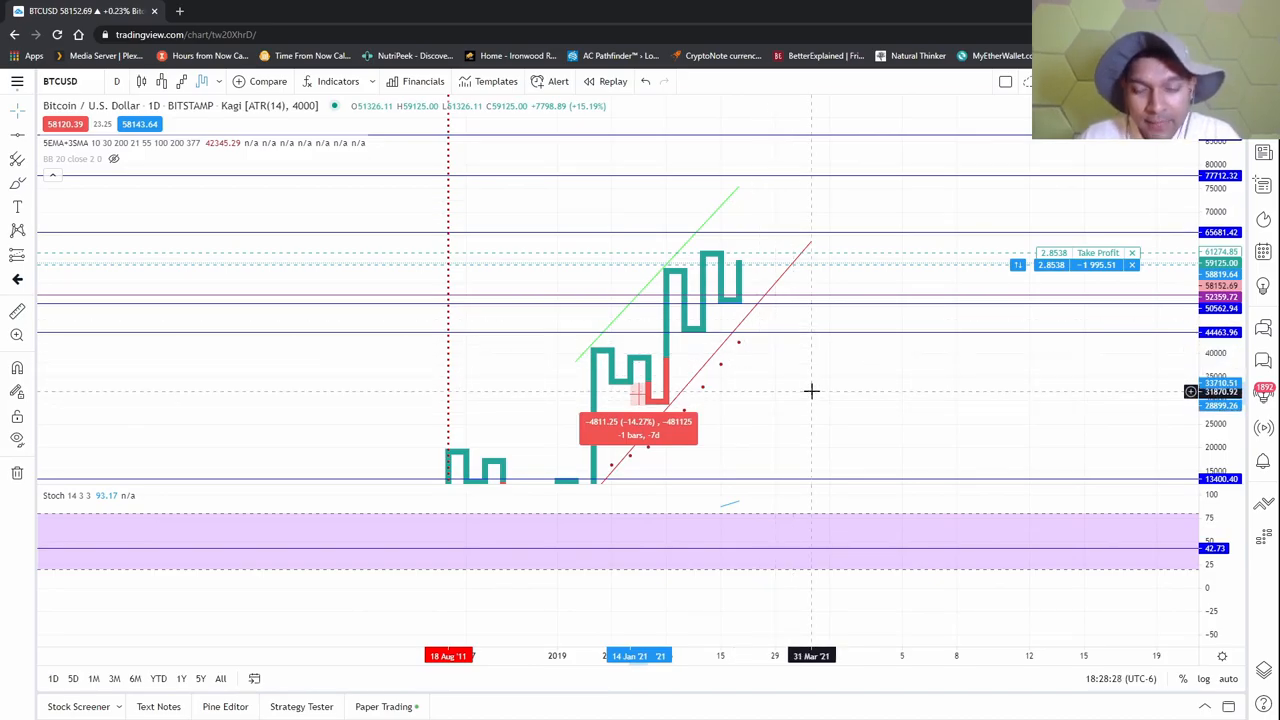
click(810, 390)
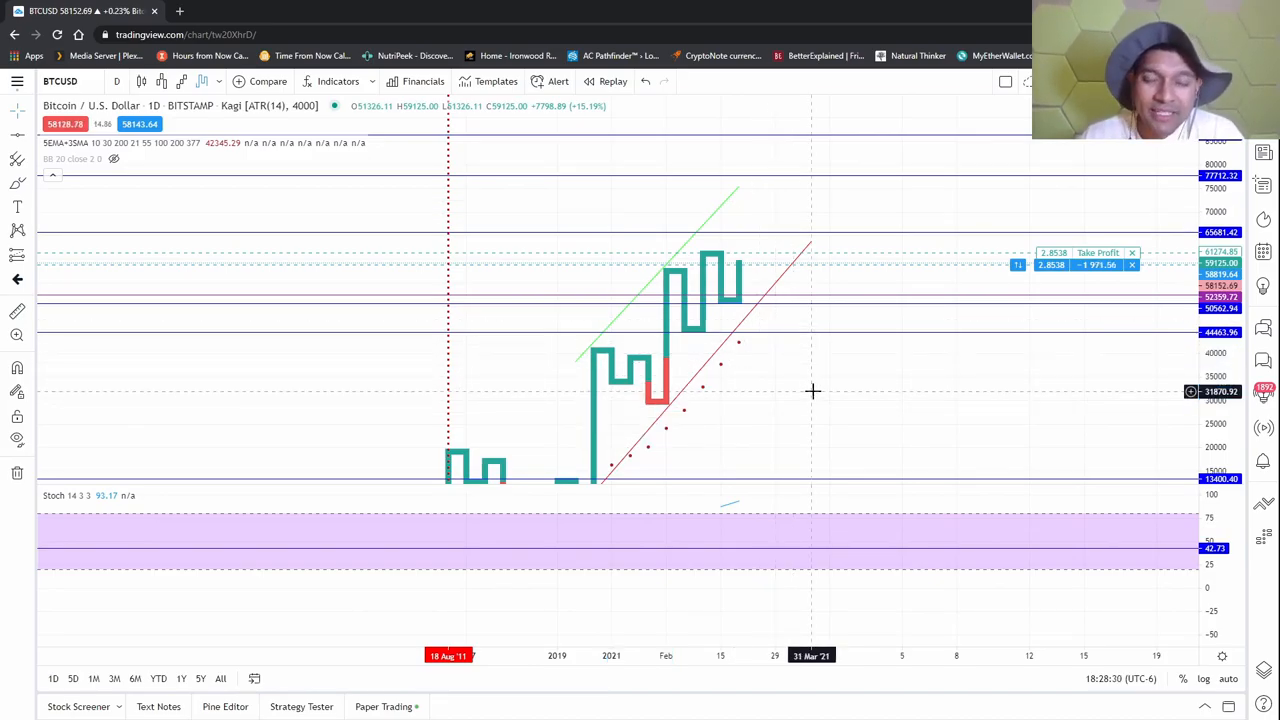
Step: Switch the Bitcoin chart back to candlesticks showing several months of price action
drag(811, 390, 950, 380)
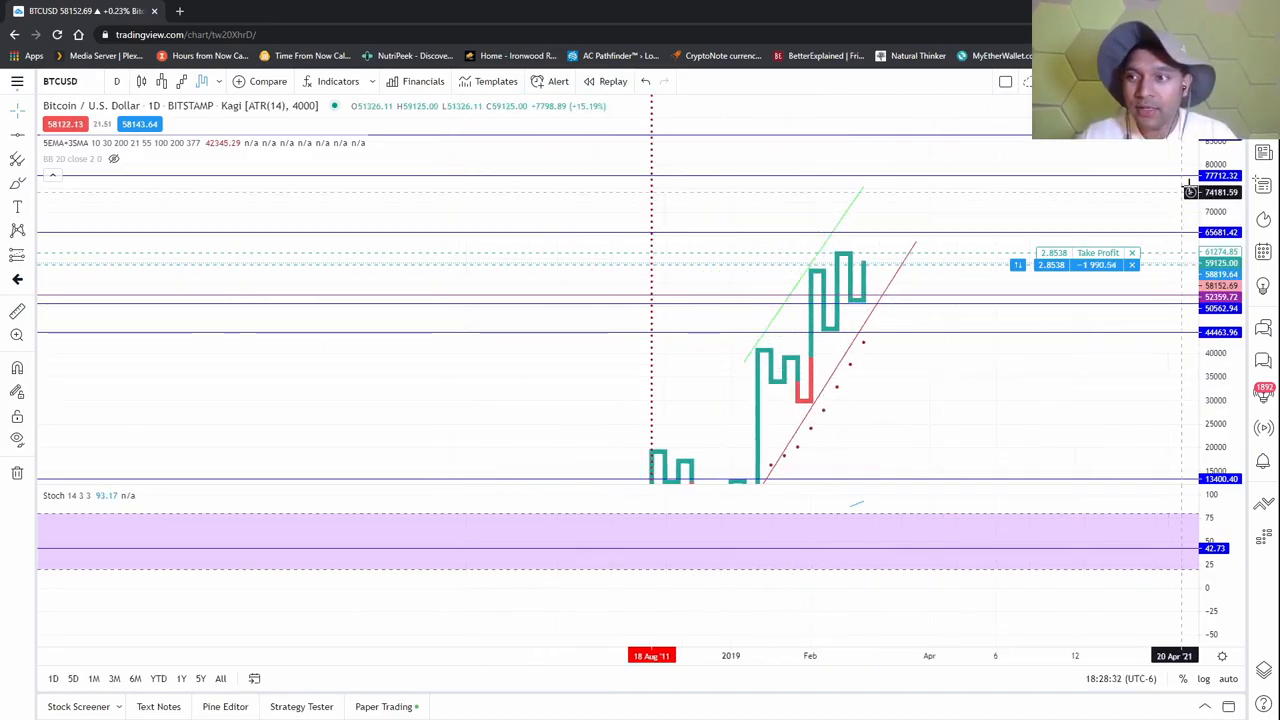
drag(1215, 300, 1215, 360)
drag(950, 380, 645, 380)
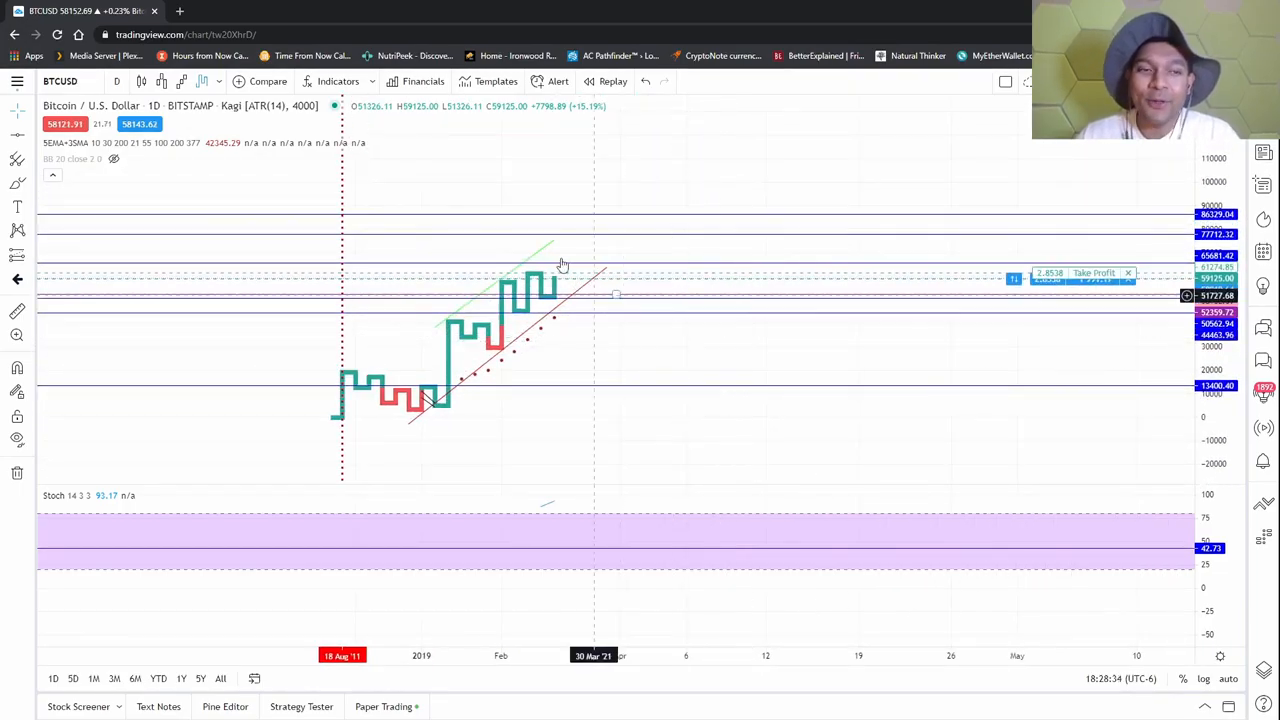
click(142, 82)
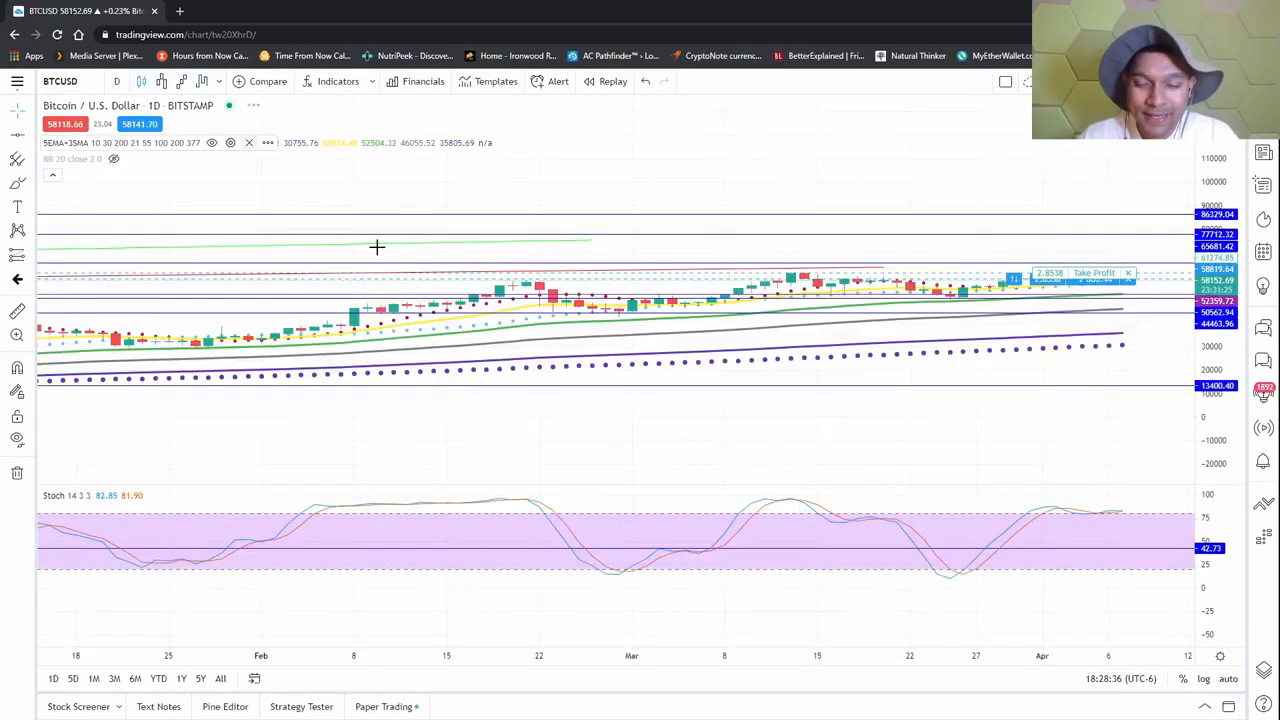
scroll(626, 436, down, 5)
drag(950, 430, 591, 445)
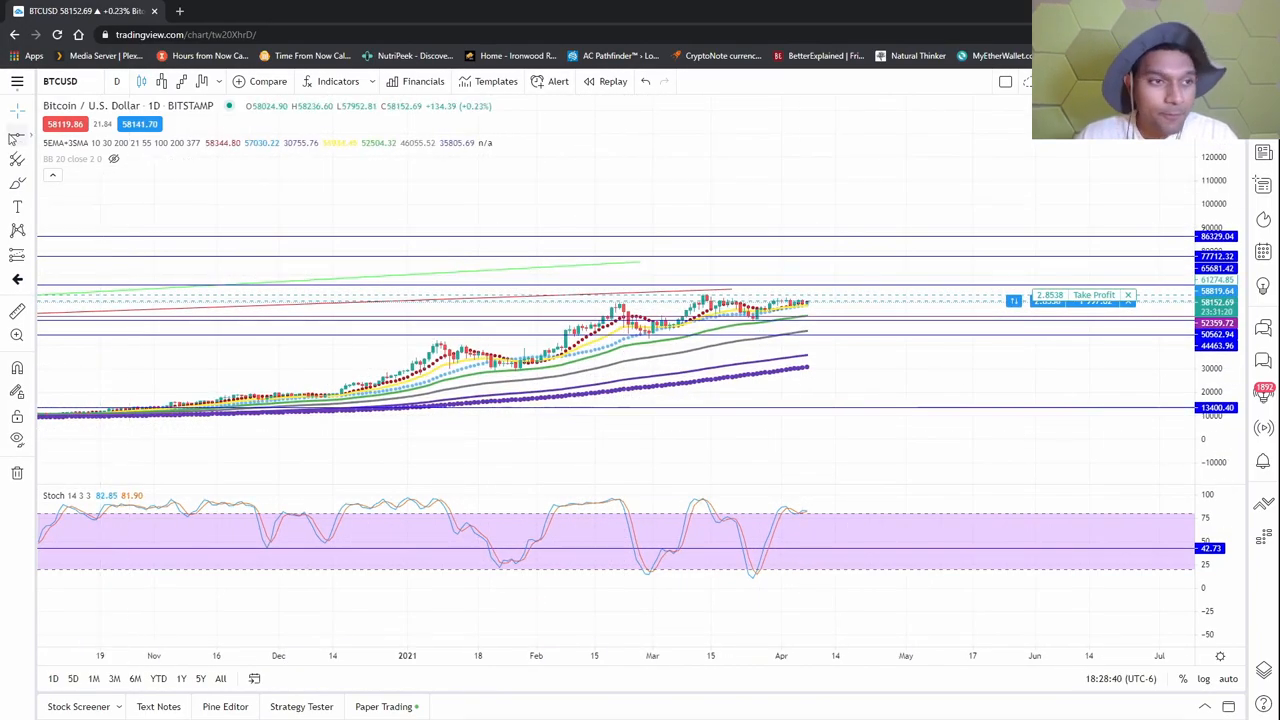
Step: Load the saved ETH Chart layout from the chart layouts menu
click(17, 82)
click(140, 86)
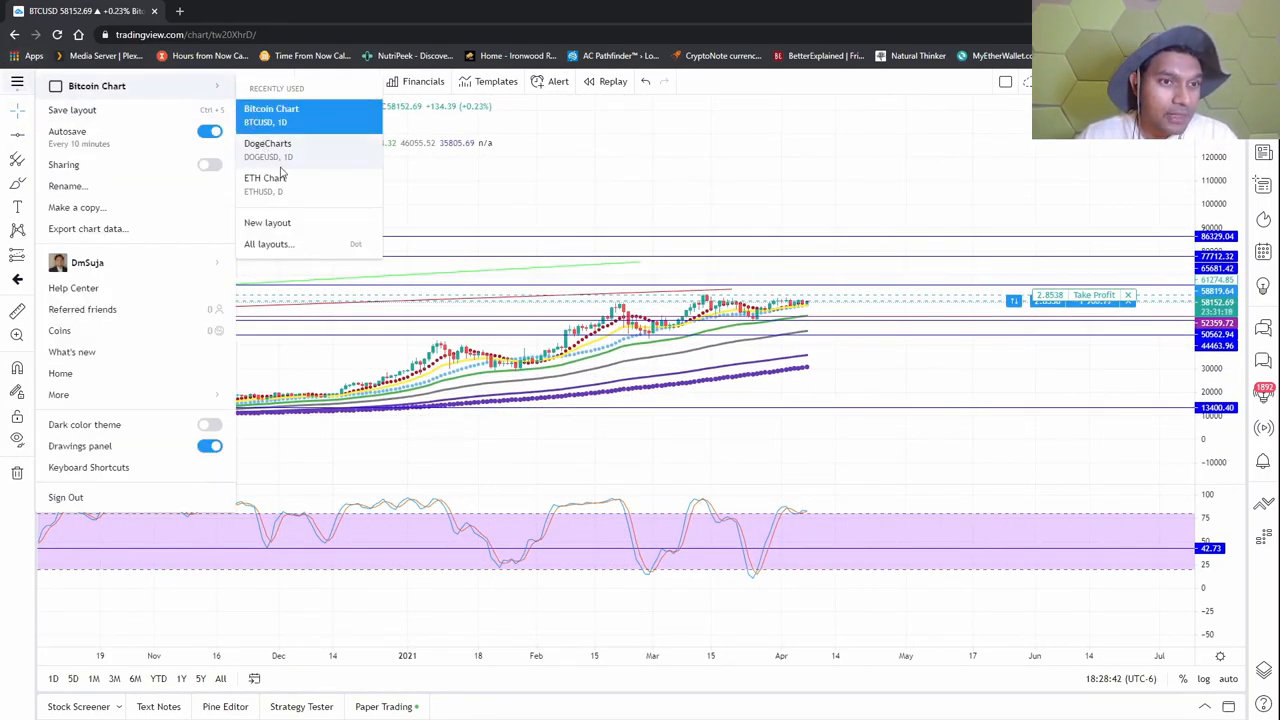
click(735, 110)
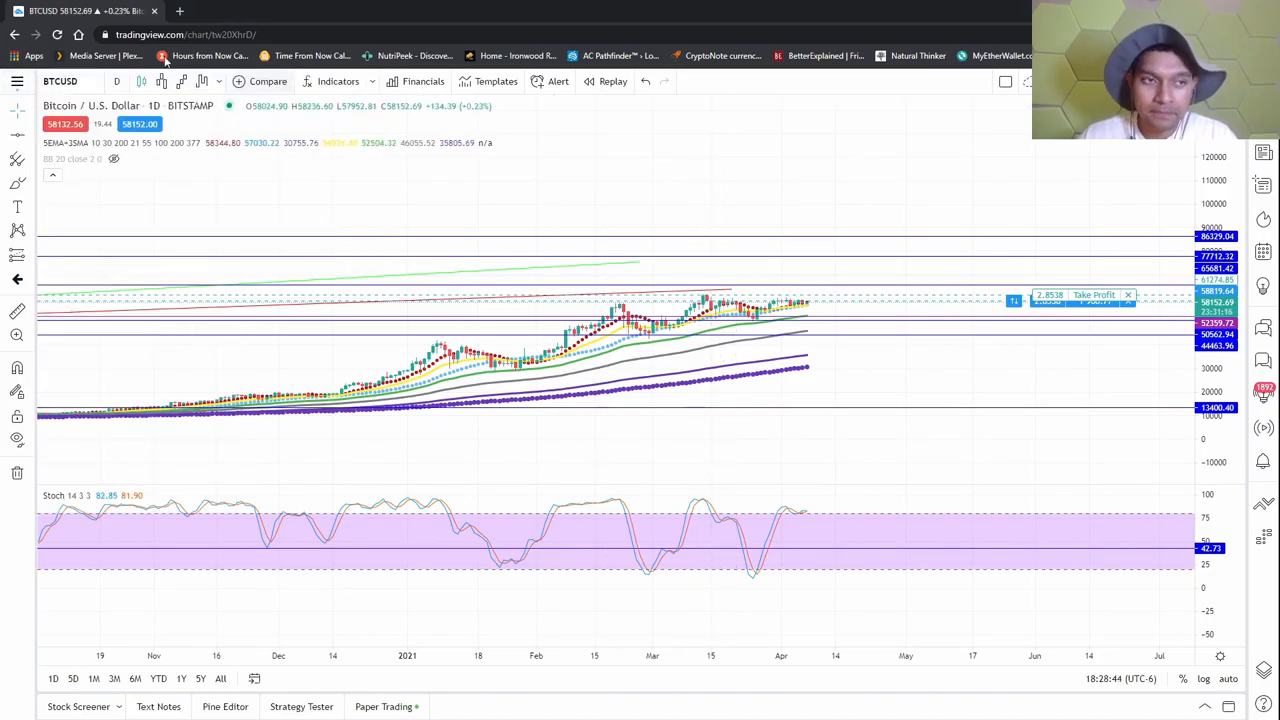
click(17, 82)
click(300, 186)
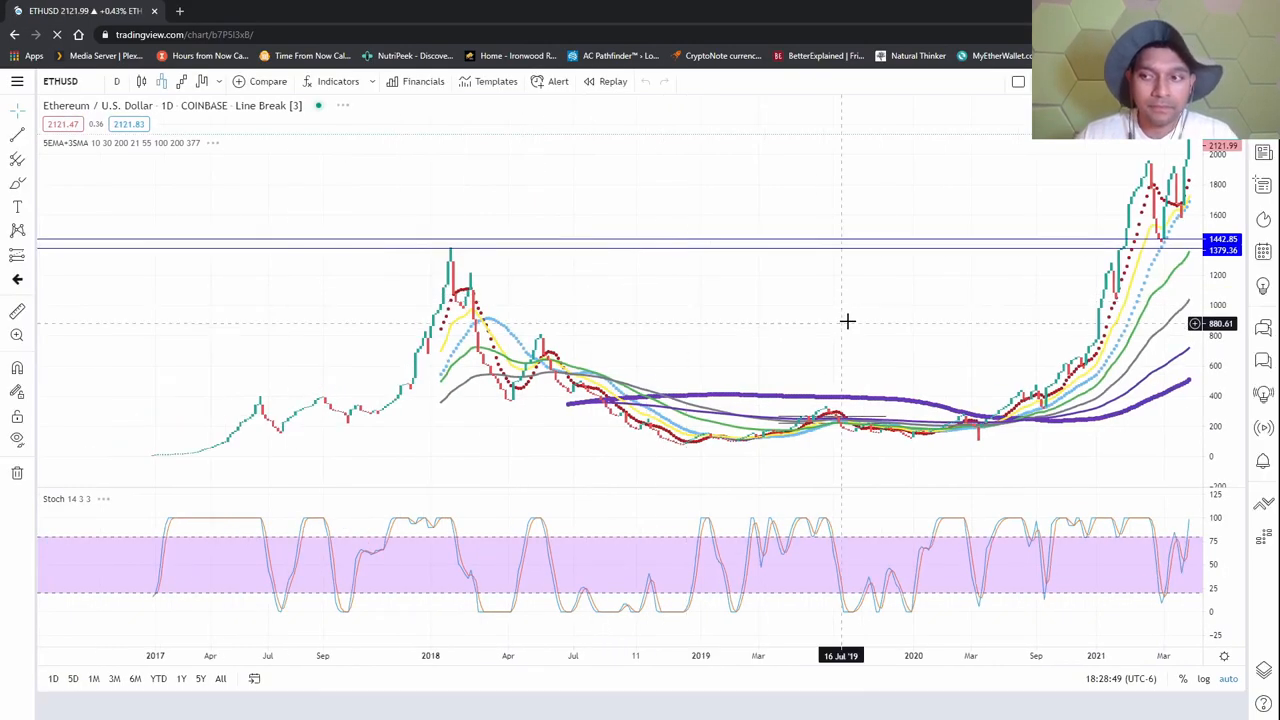
scroll(843, 320, up, 3)
scroll(850, 340, up, 3)
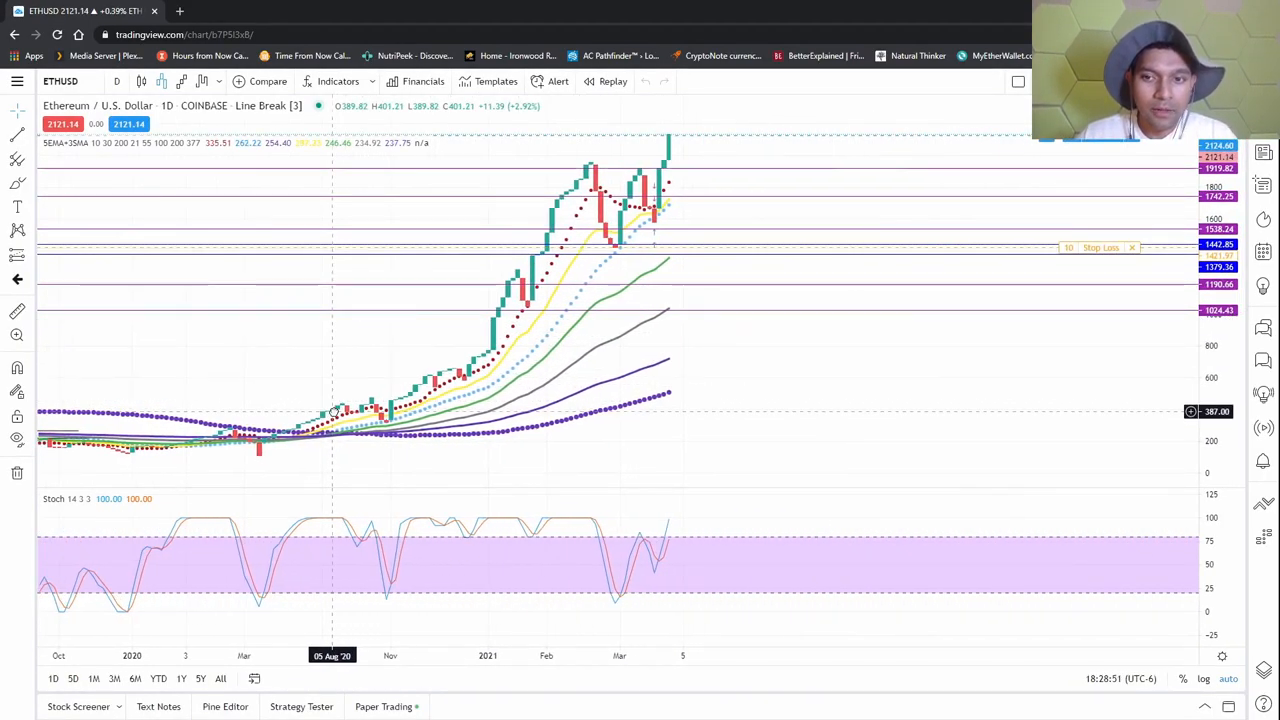
Step: Show Ethereum as regular daily candlesticks focused on recent months
drag(907, 385, 850, 380)
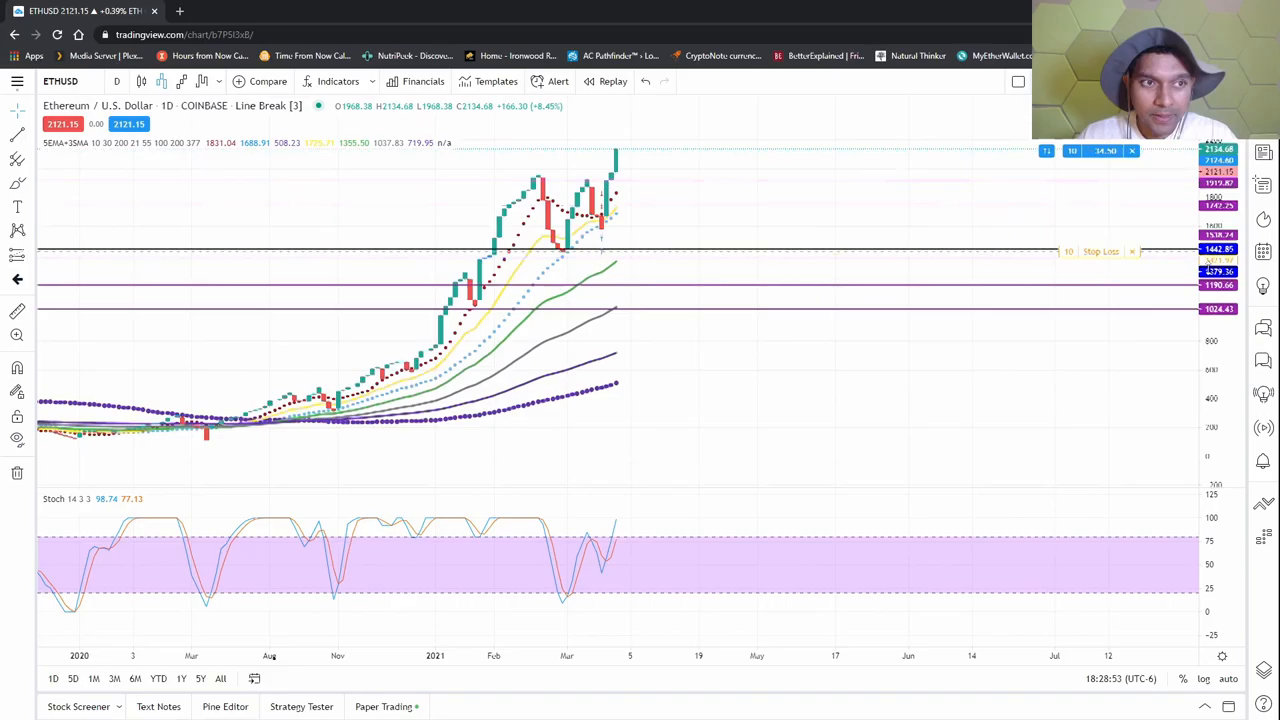
scroll(880, 330, down, 2)
scroll(880, 330, up, 3)
scroll(740, 420, up, 2)
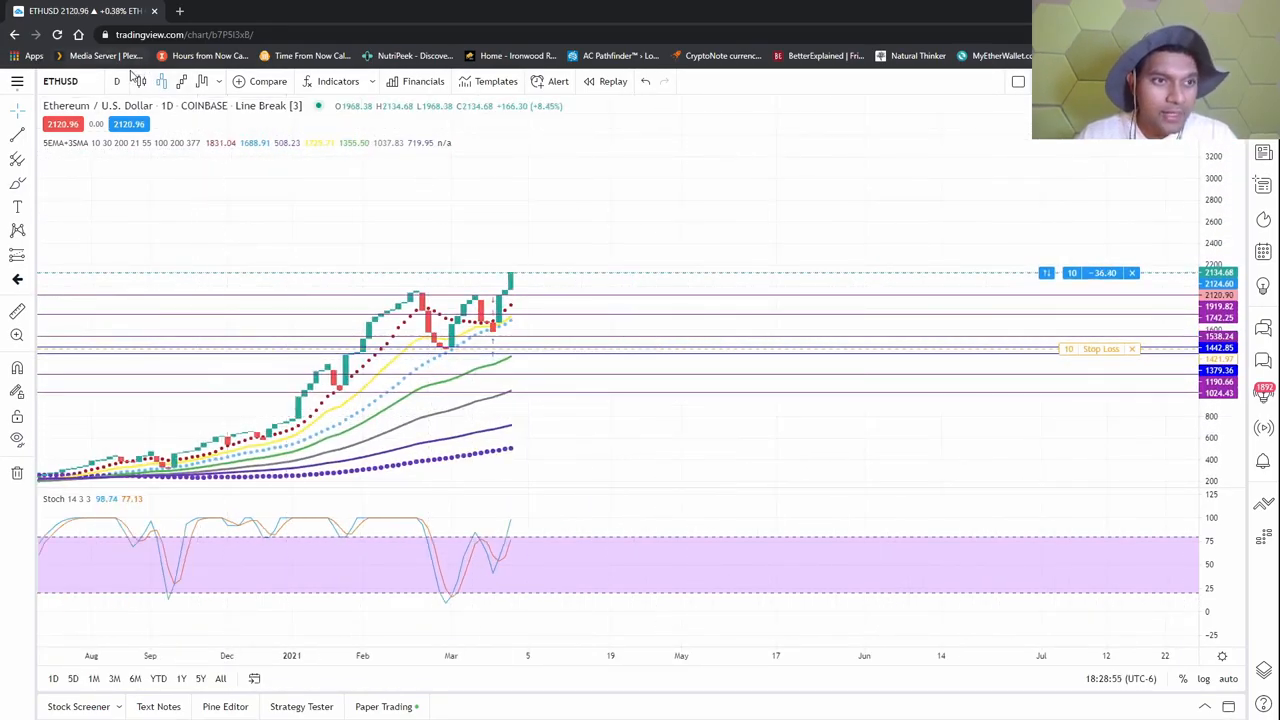
drag(870, 390, 770, 440)
scroll(770, 440, up, 3)
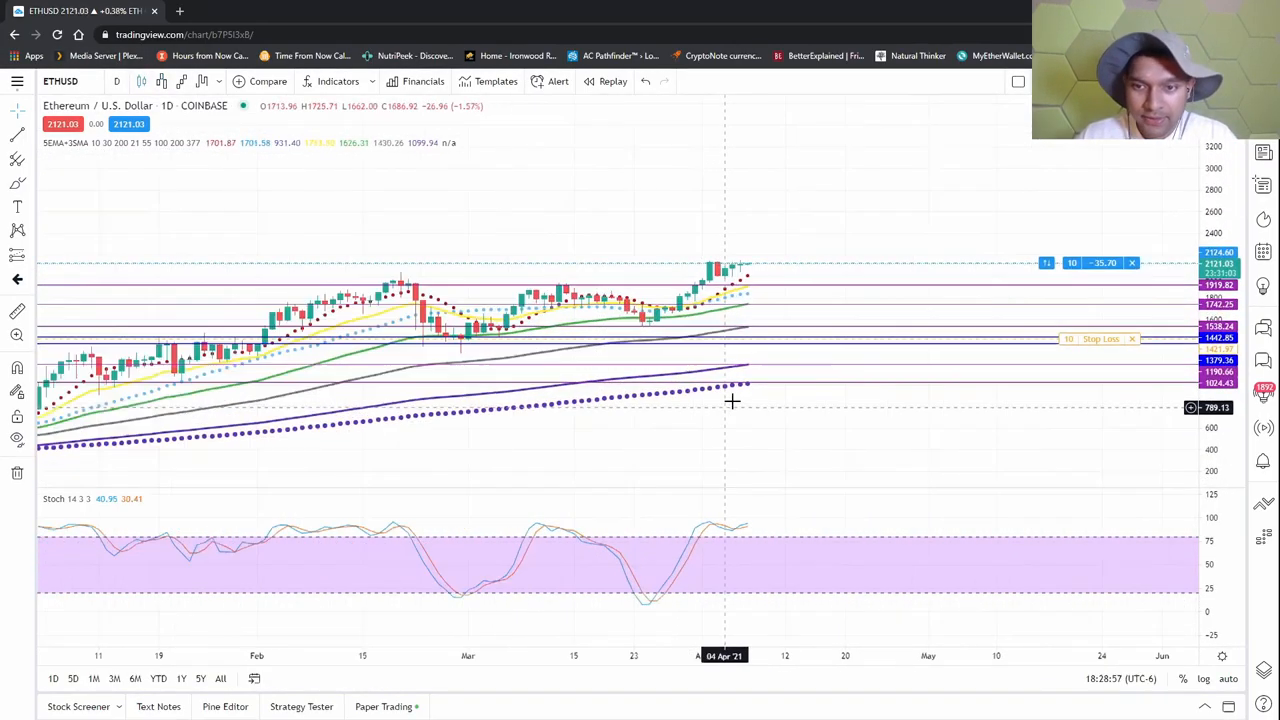
drag(735, 400, 688, 370)
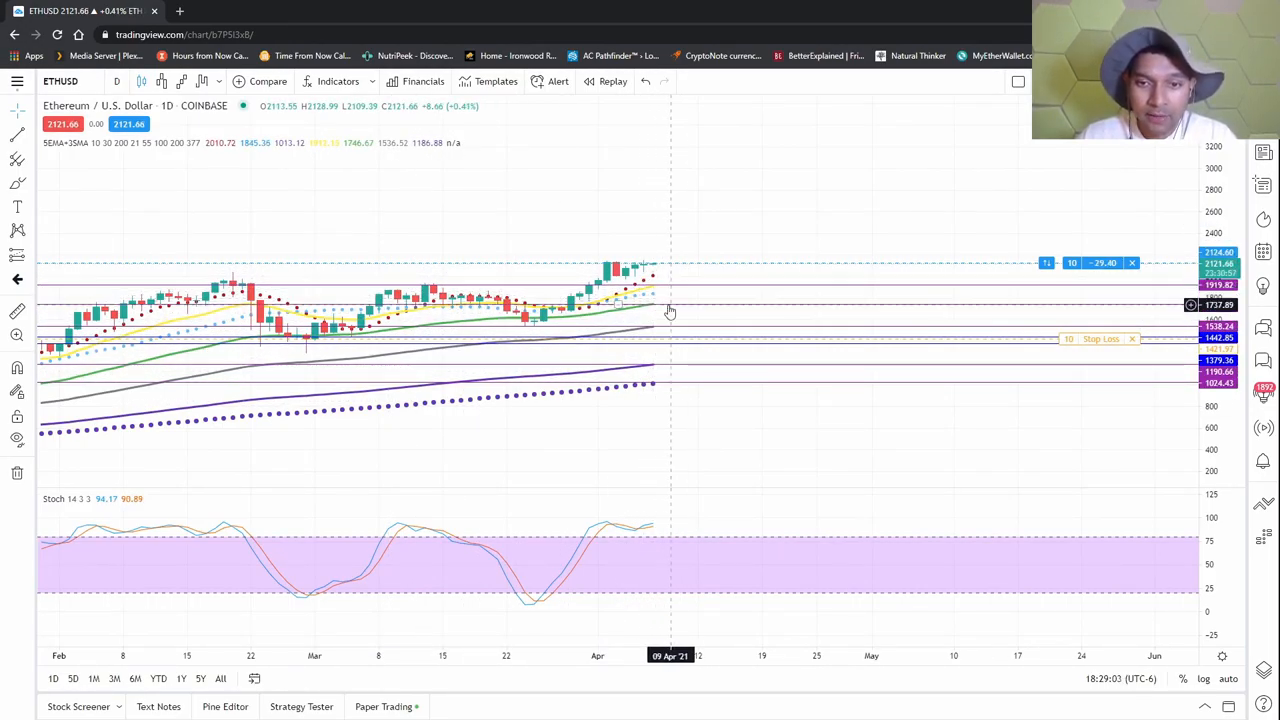
mouse_move(150, 143)
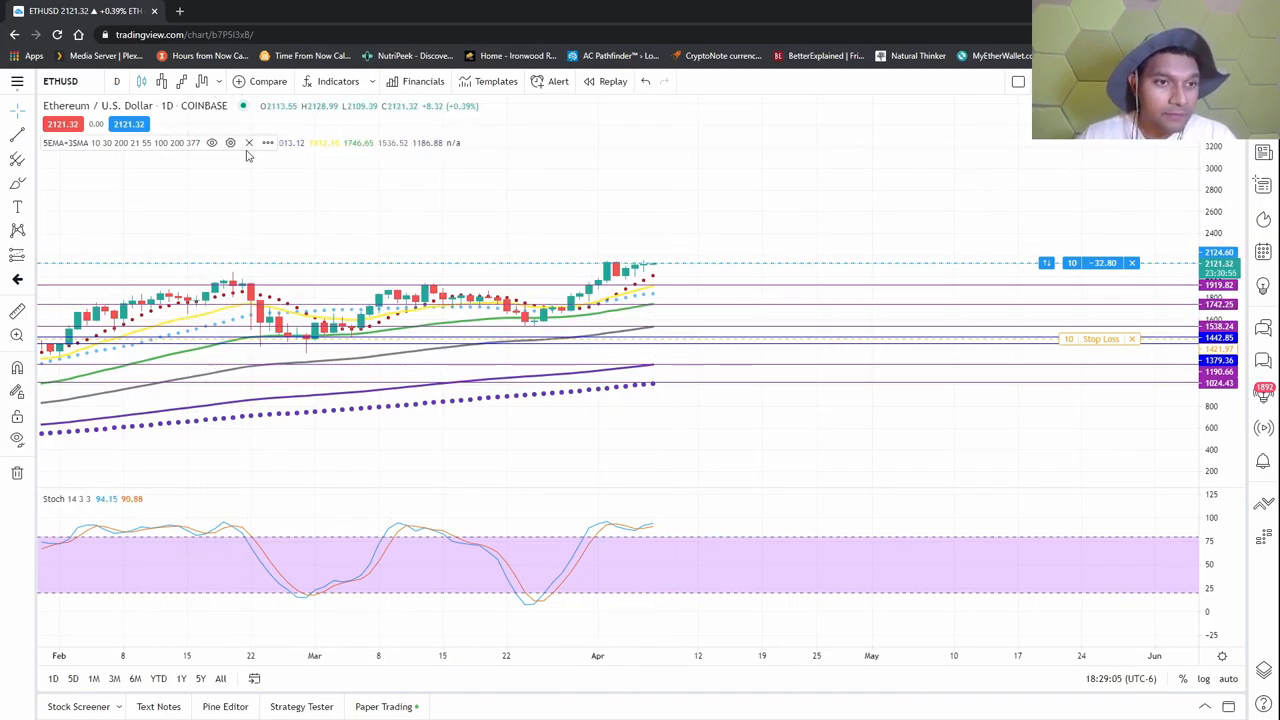
Step: Check the 5EMA+3SMA indicator settings without changes and restore the auto price scale
click(230, 143)
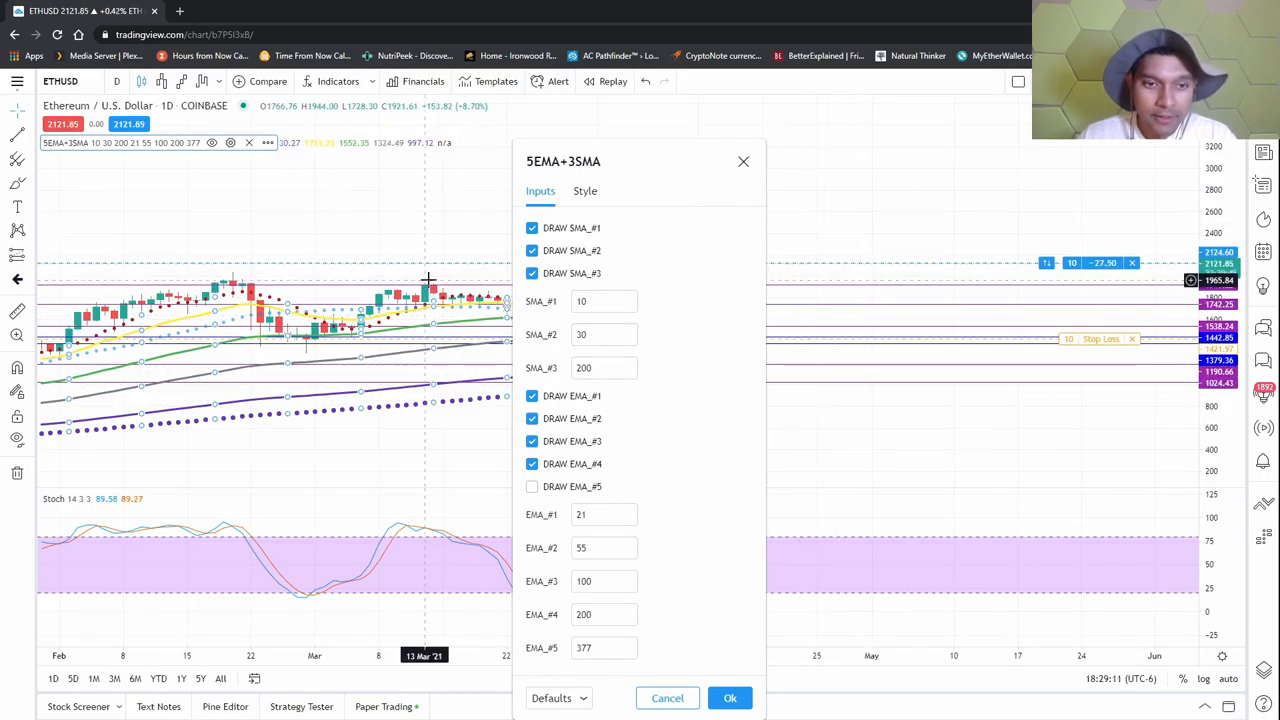
click(743, 161)
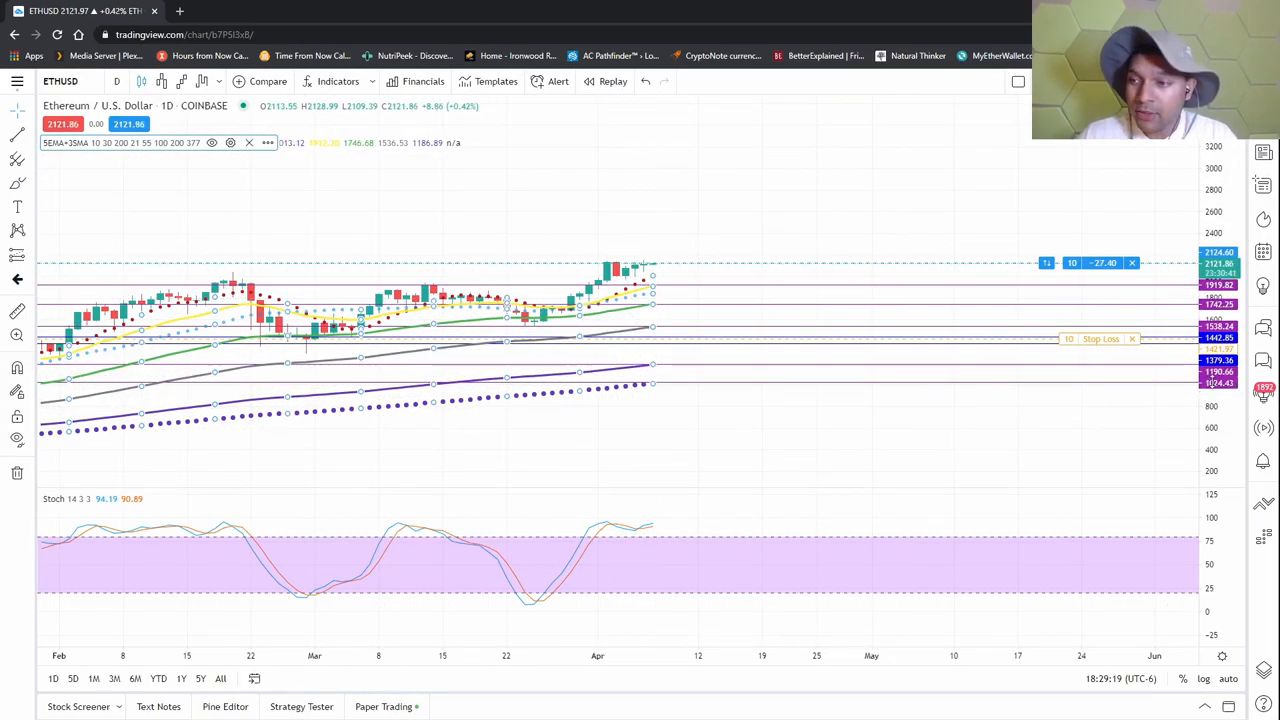
drag(693, 220, 630, 294)
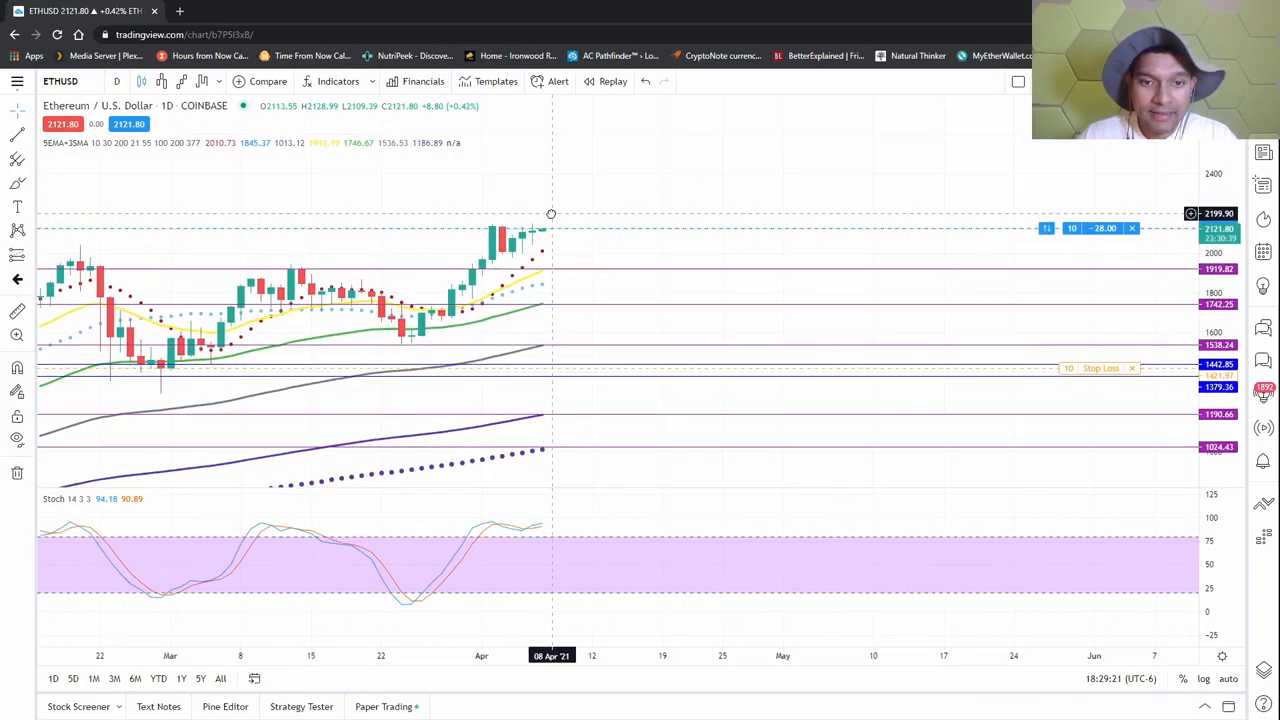
scroll(630, 294, down, 3)
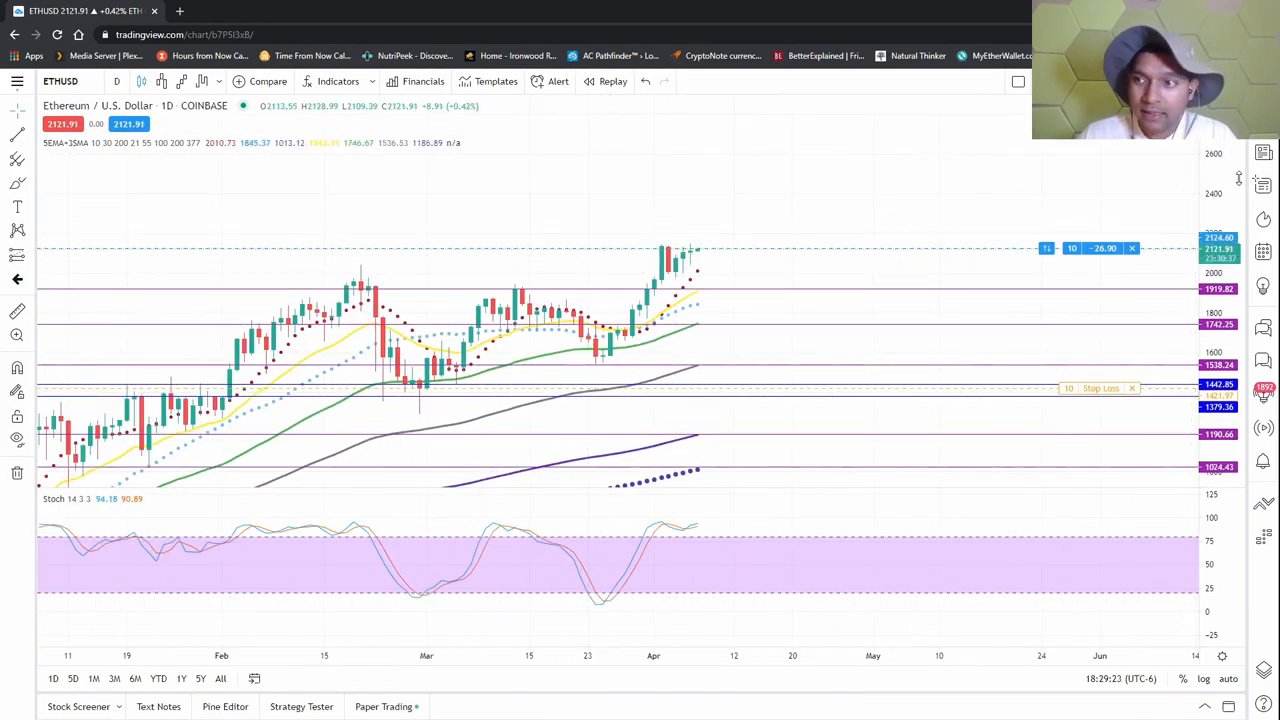
drag(1215, 250, 1183, 404)
double_click(1213, 404)
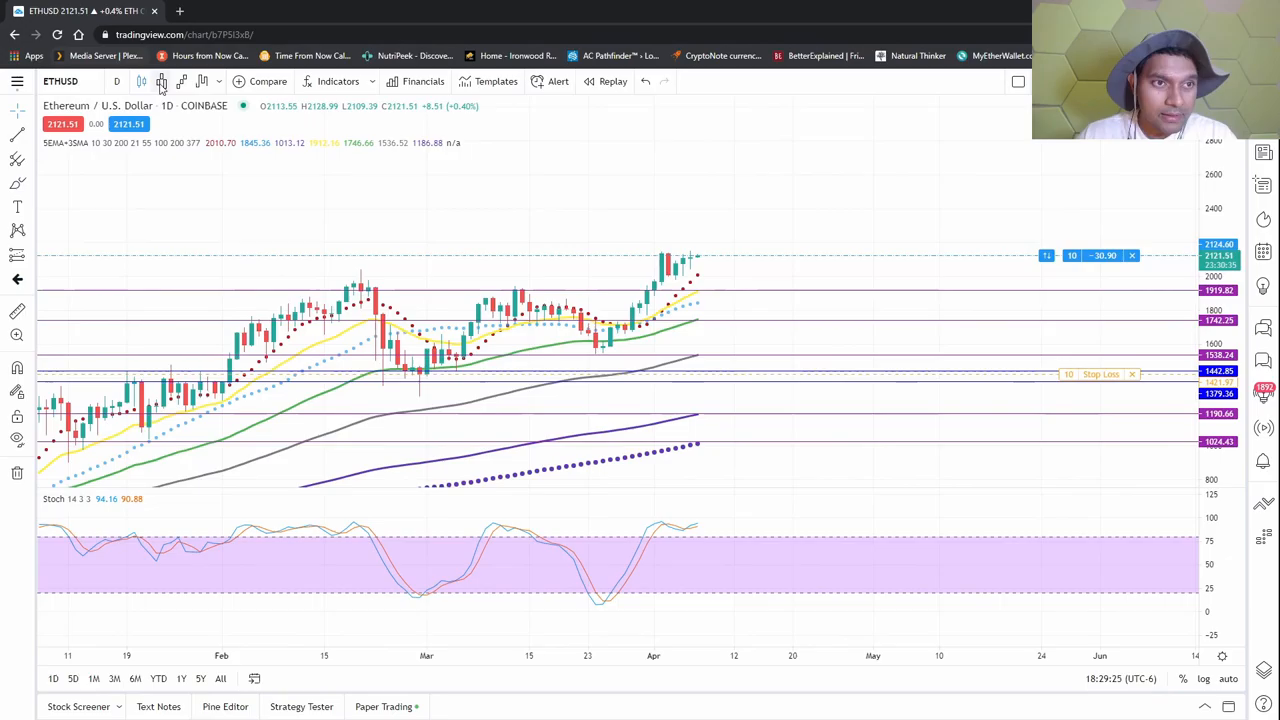
Step: Add the Auto Fib Extension indicator from favourites to the Ethereum chart
click(370, 82)
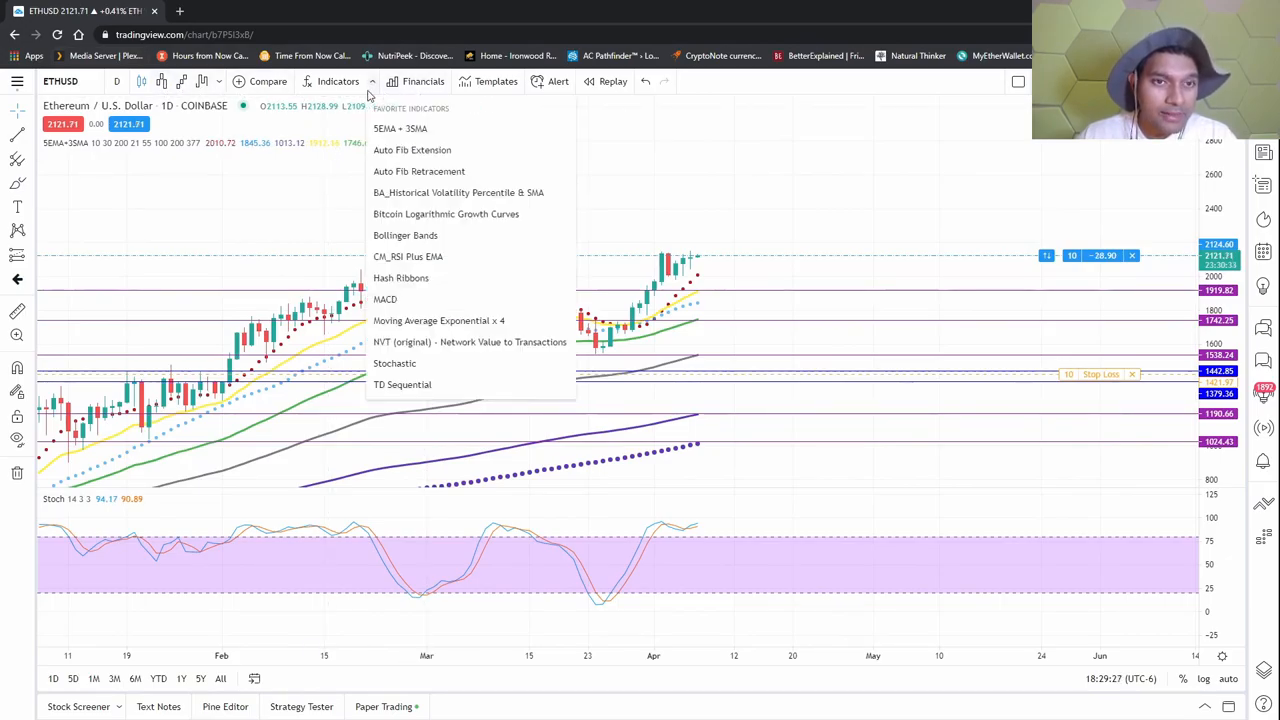
click(468, 150)
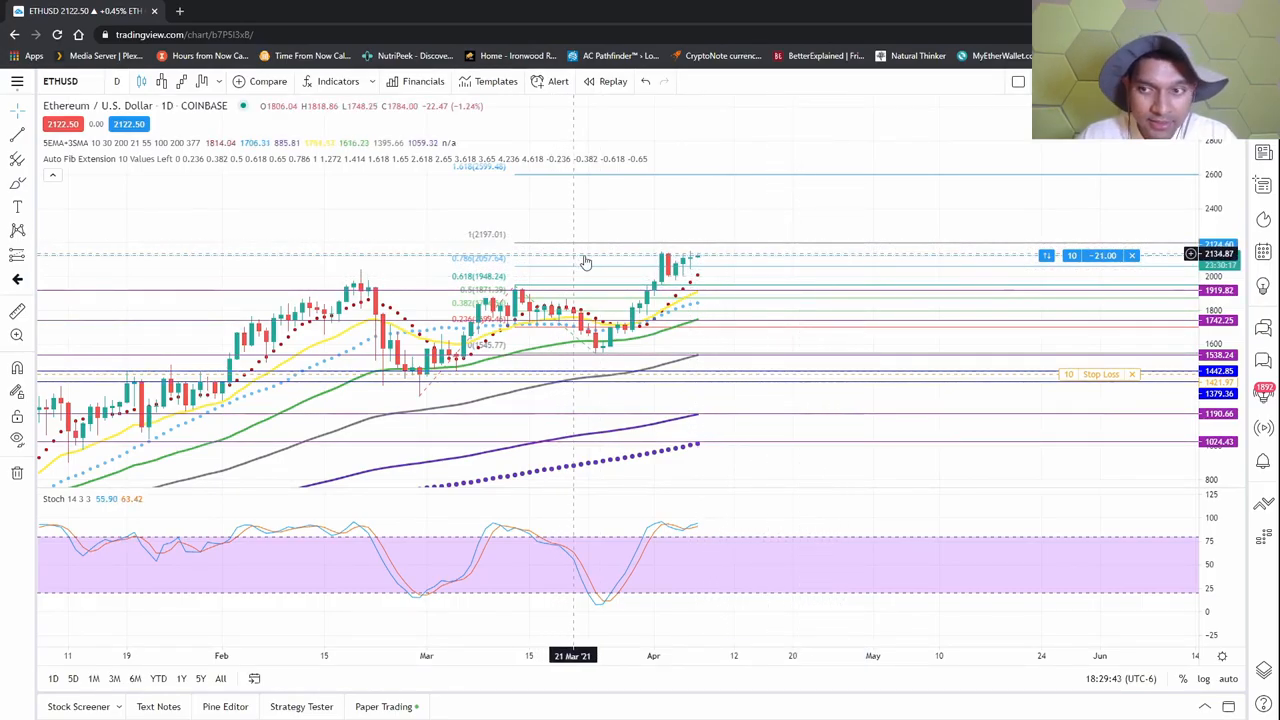
scroll(928, 280, up, 4)
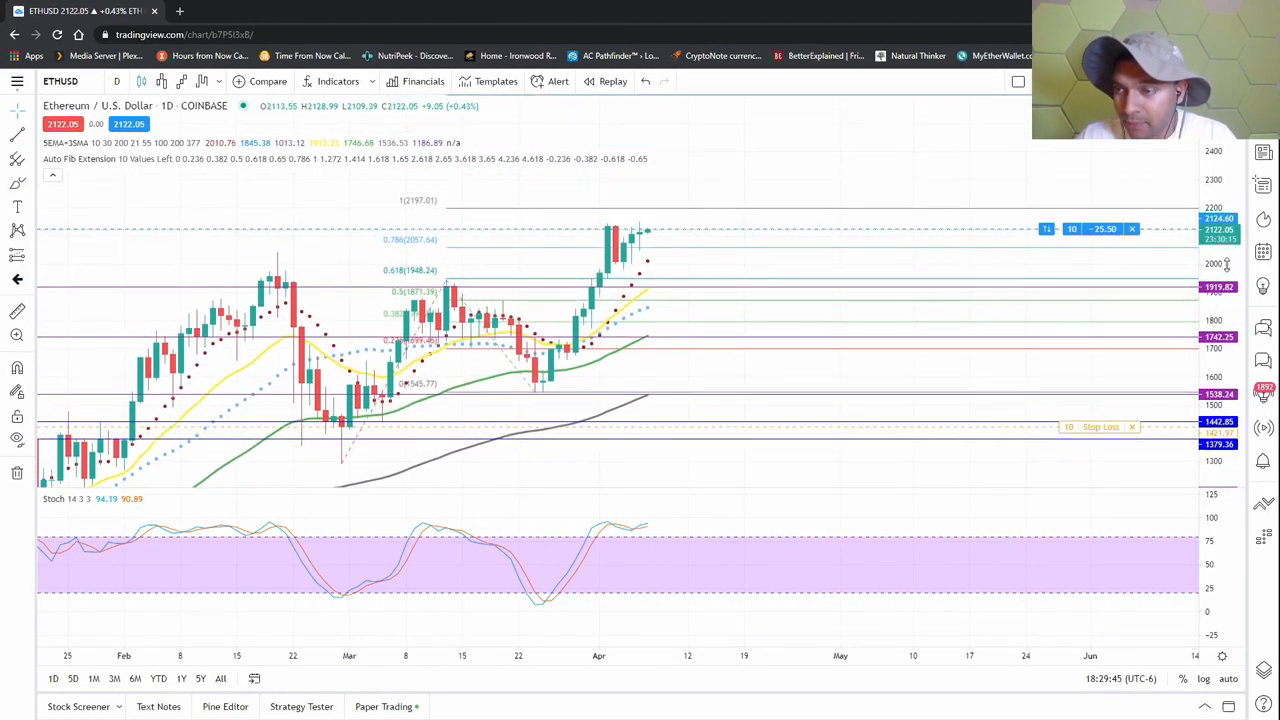
scroll(928, 280, down, 4)
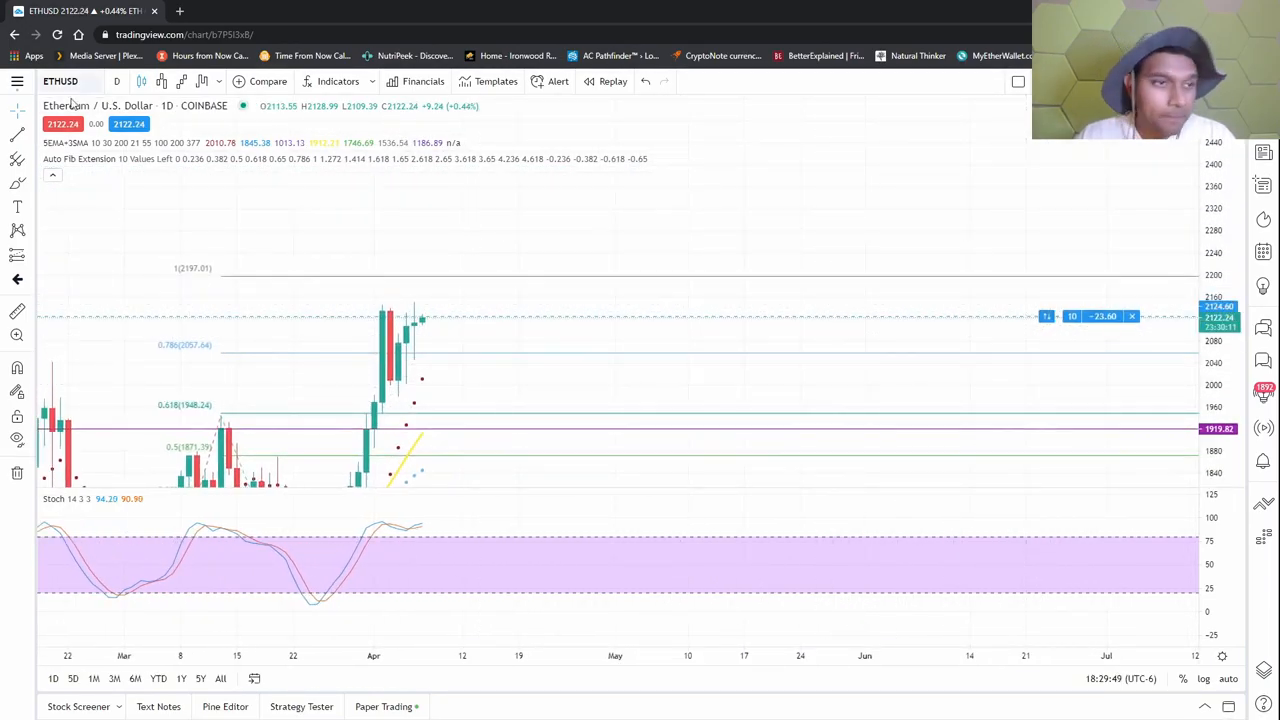
click(18, 260)
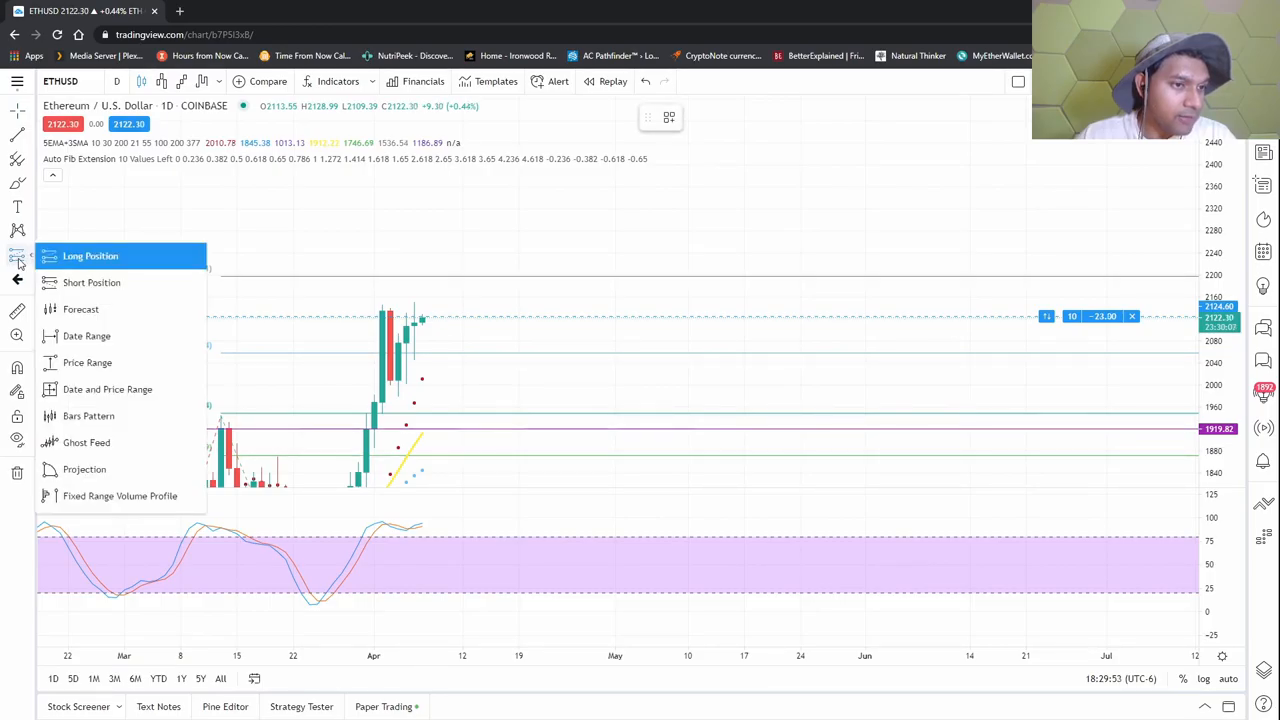
Step: Draw a rectangle shading ETH between the 1 (2197) and 0.786 (2057) Fib levels
click(18, 260)
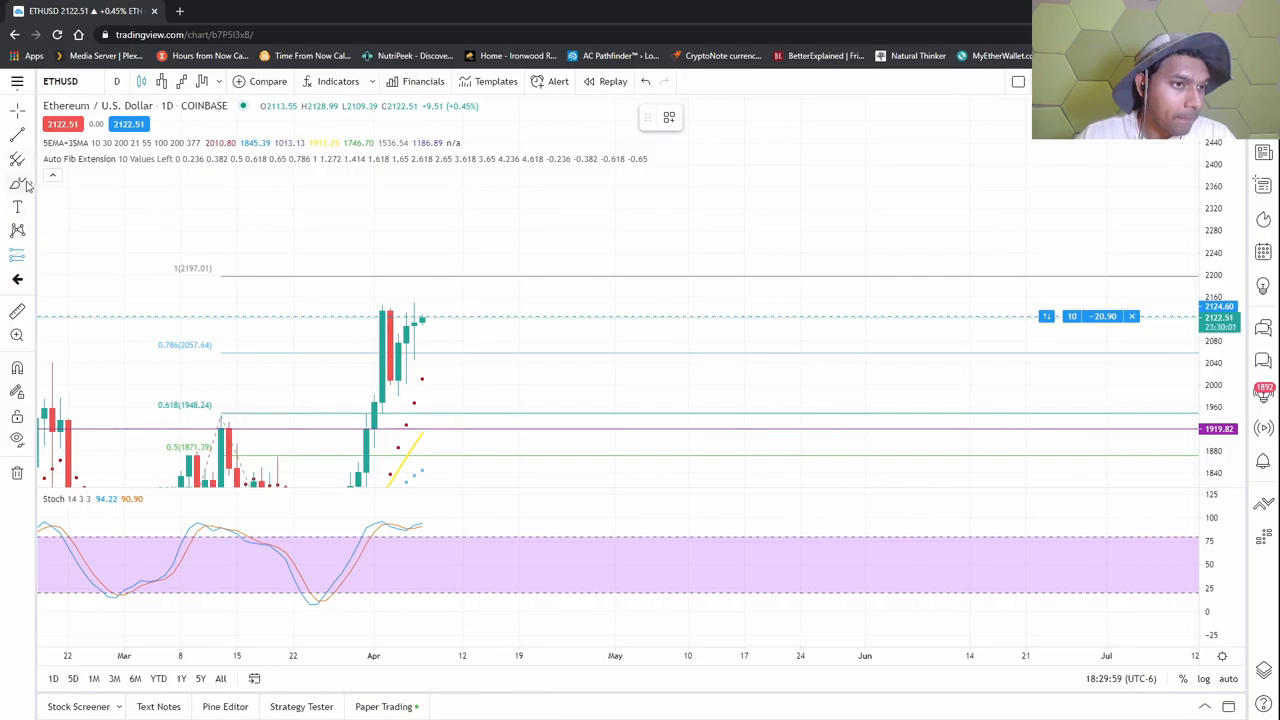
click(31, 186)
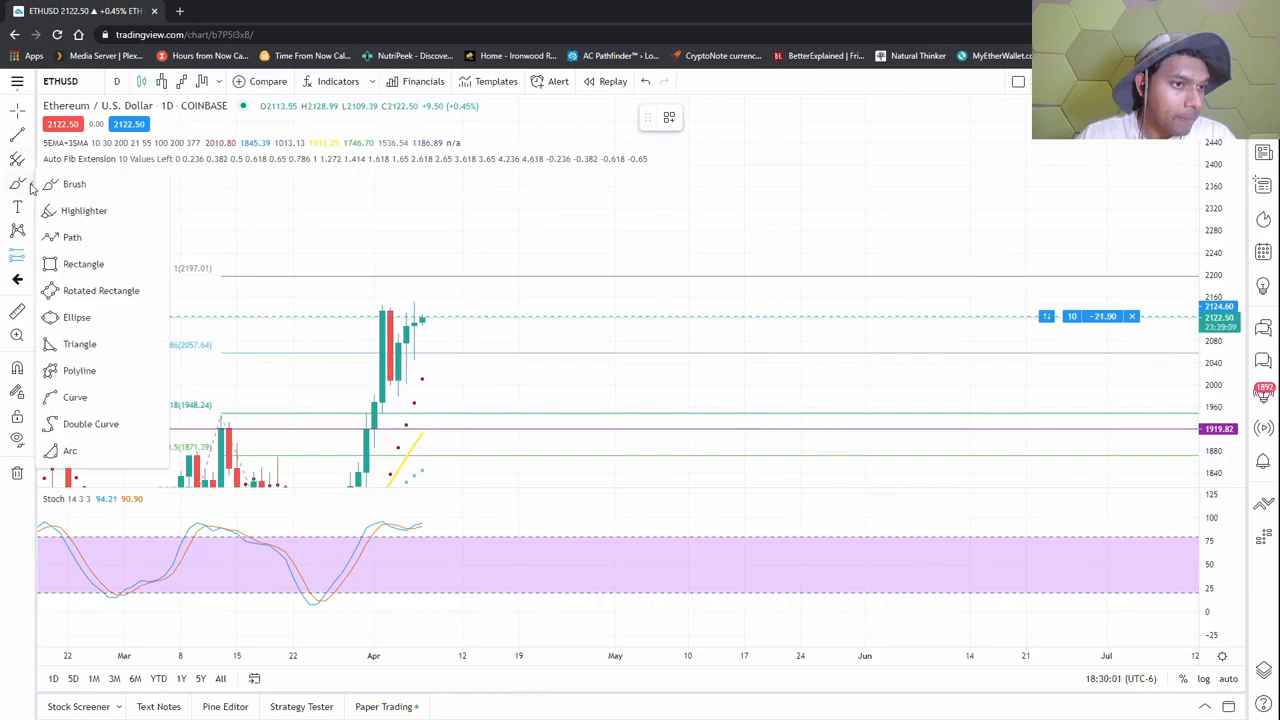
click(83, 264)
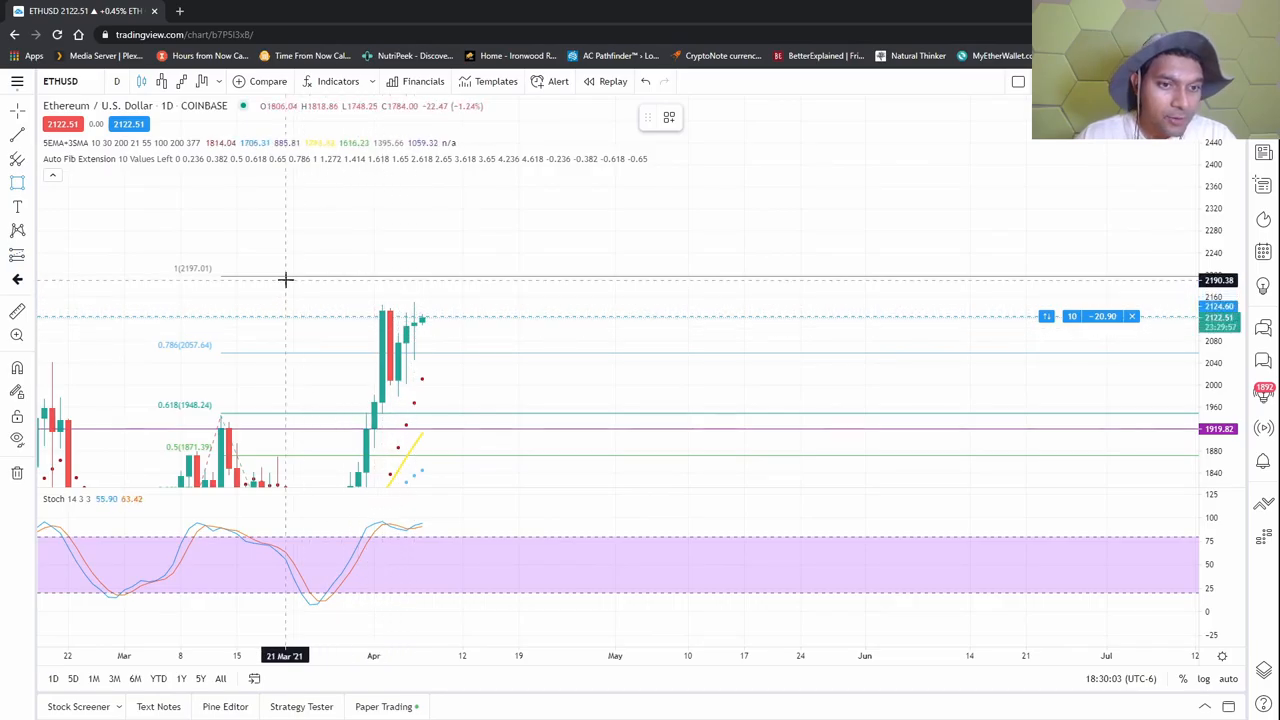
mouse_move(285, 280)
mouse_down()
mouse_move(398, 333)
mouse_move(913, 352)
mouse_up()
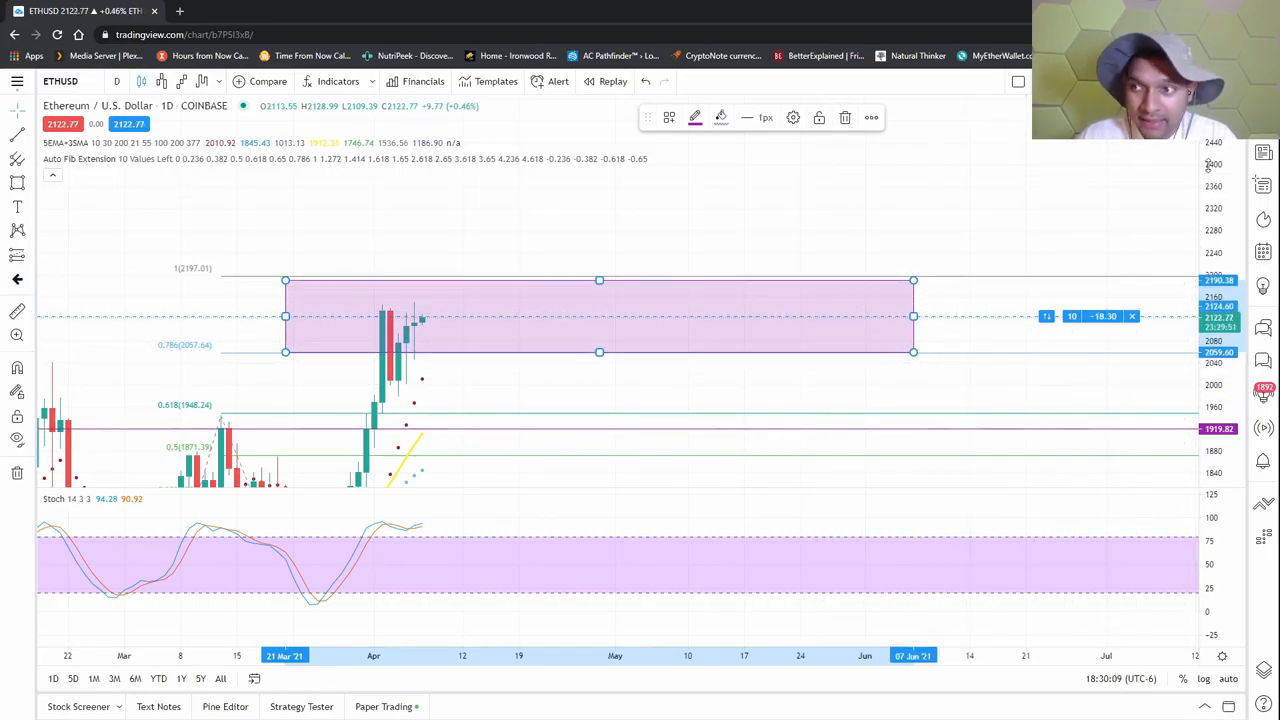
Step: Compress the price scale to reveal all extension levels and earlier ETH candles
drag(1203, 172, 1203, 300)
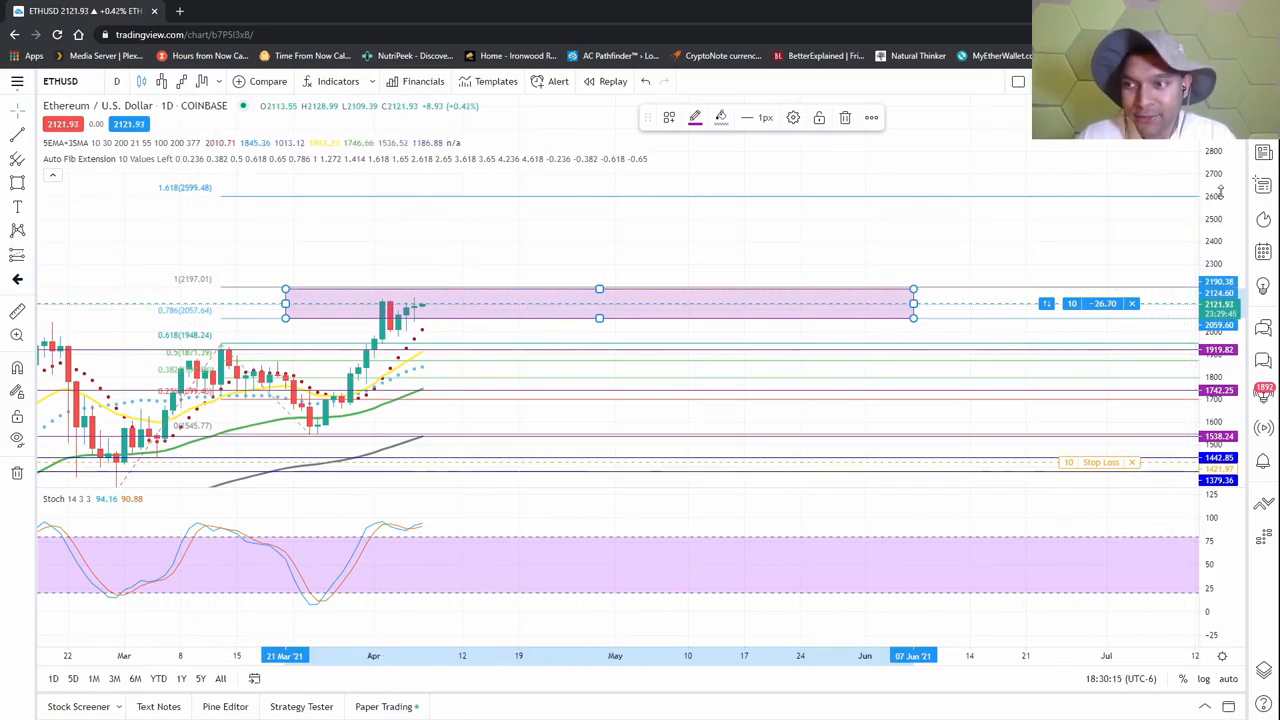
drag(1213, 160, 1213, 500)
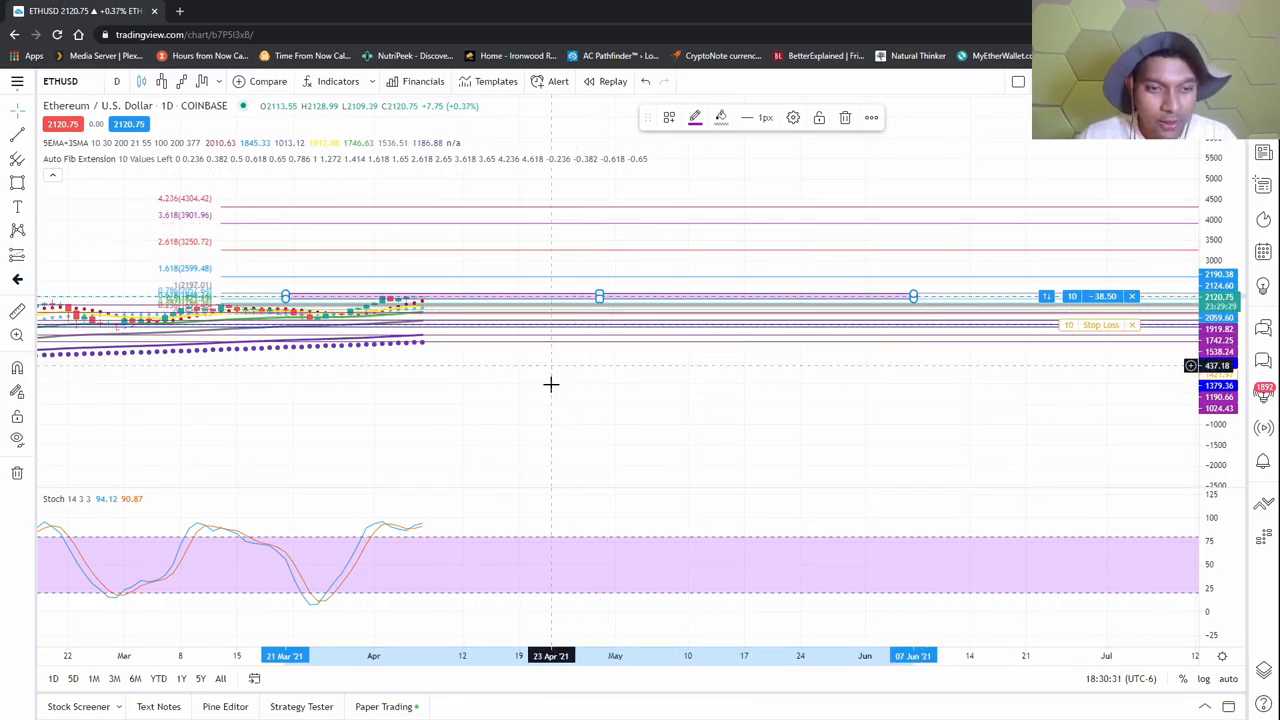
scroll(600, 350, up, 3)
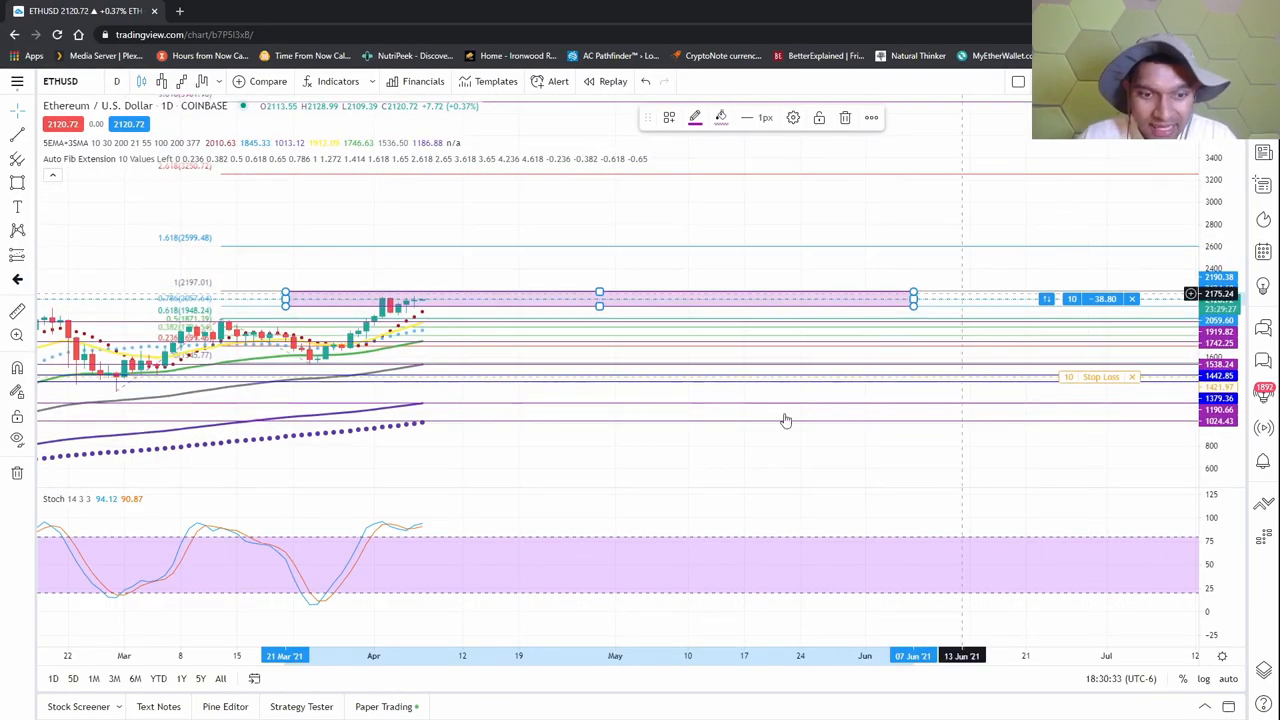
scroll(667, 463, down, 5)
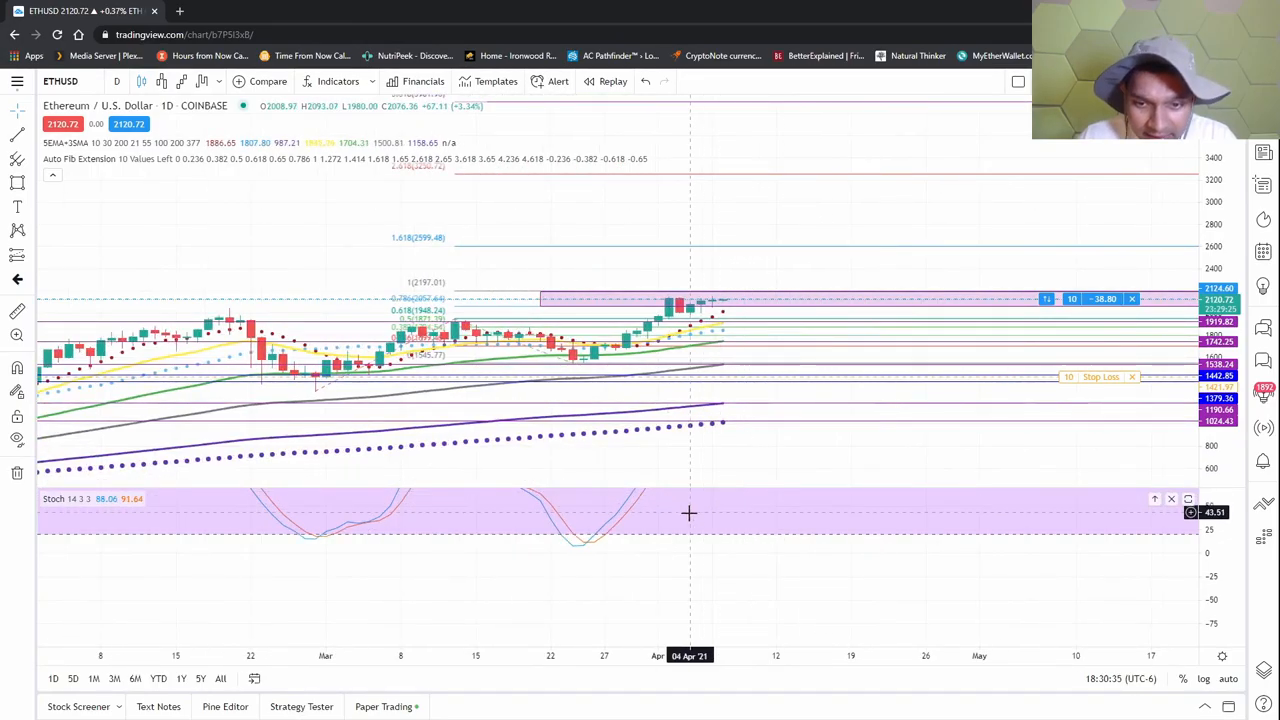
mouse_move(722, 520)
mouse_down()
mouse_move(722, 553)
mouse_move(702, 547)
mouse_up()
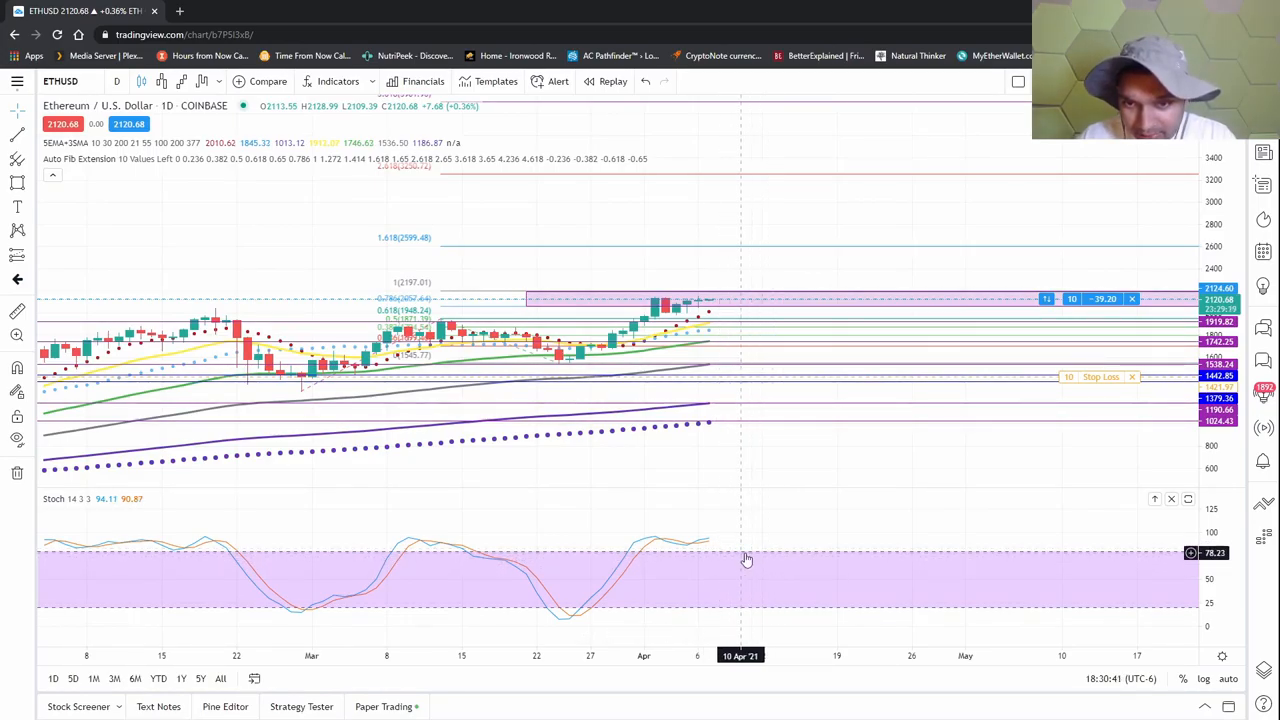
click(162, 81)
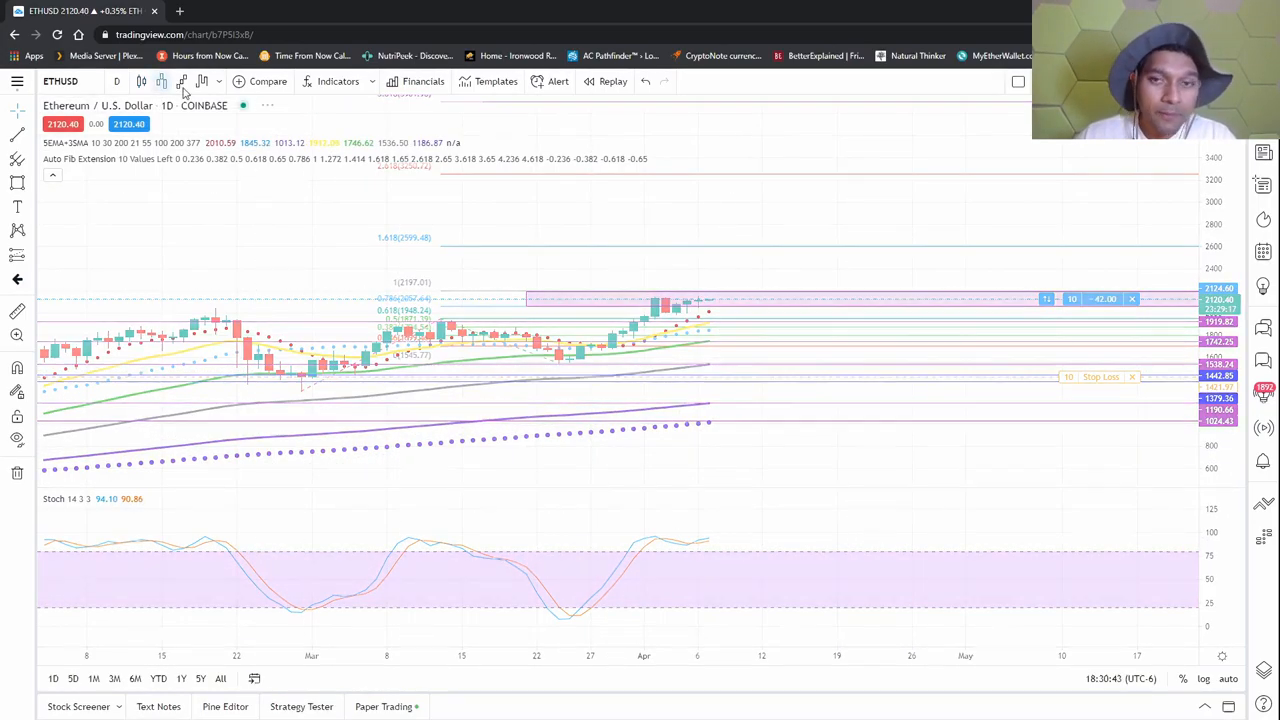
drag(1130, 446, 622, 446)
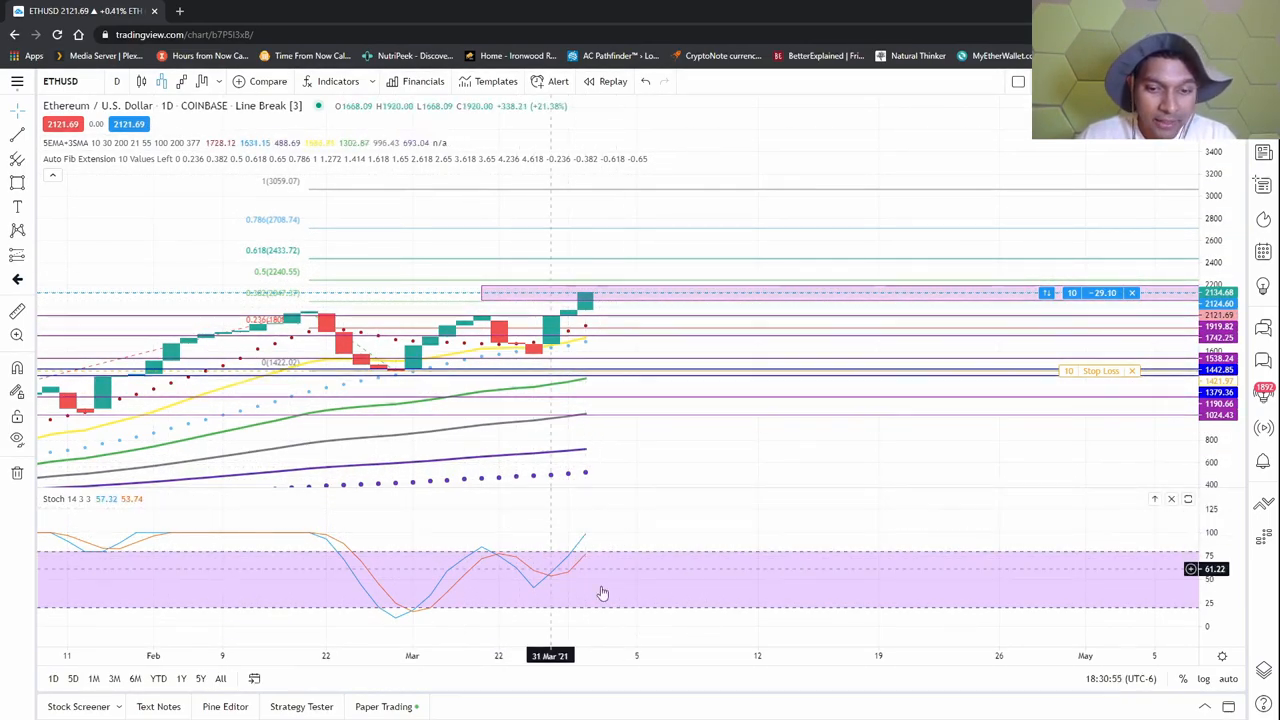
click(185, 84)
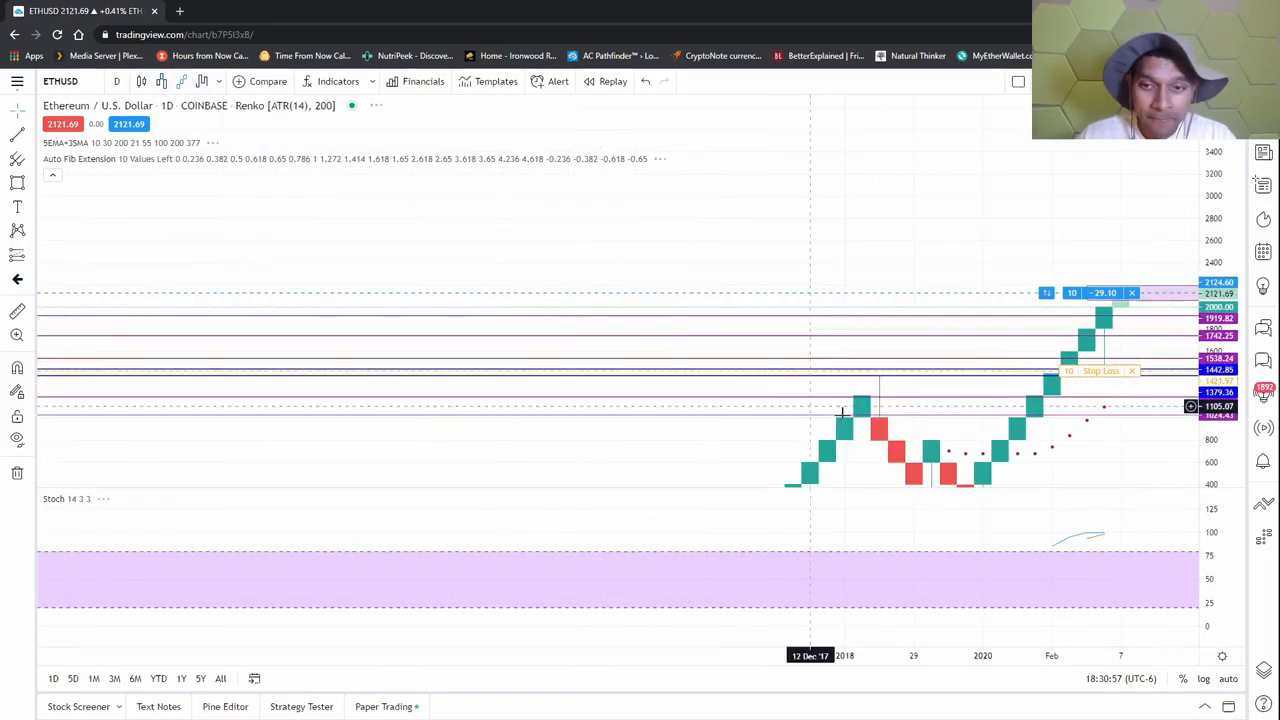
mouse_move(780, 390)
mouse_down()
mouse_move(588, 422)
mouse_move(466, 327)
mouse_up()
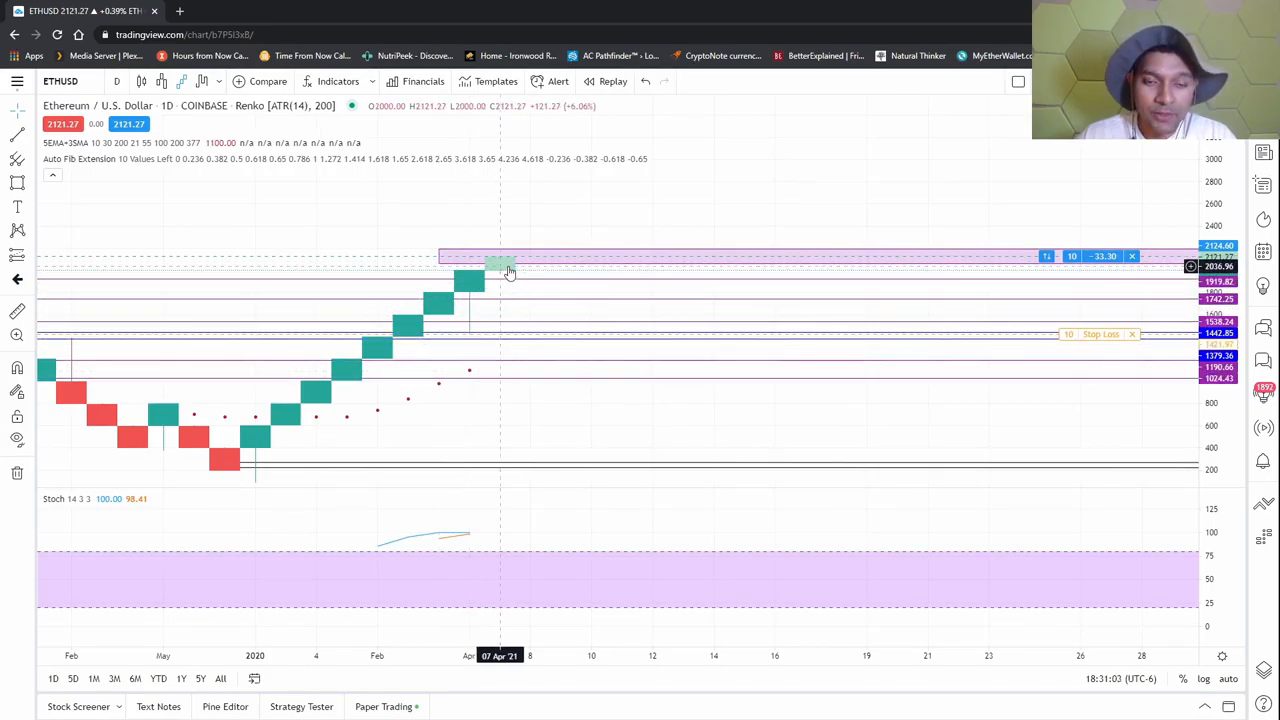
click(203, 84)
mouse_move(700, 380)
mouse_down()
mouse_move(584, 445)
mouse_move(820, 345)
mouse_up()
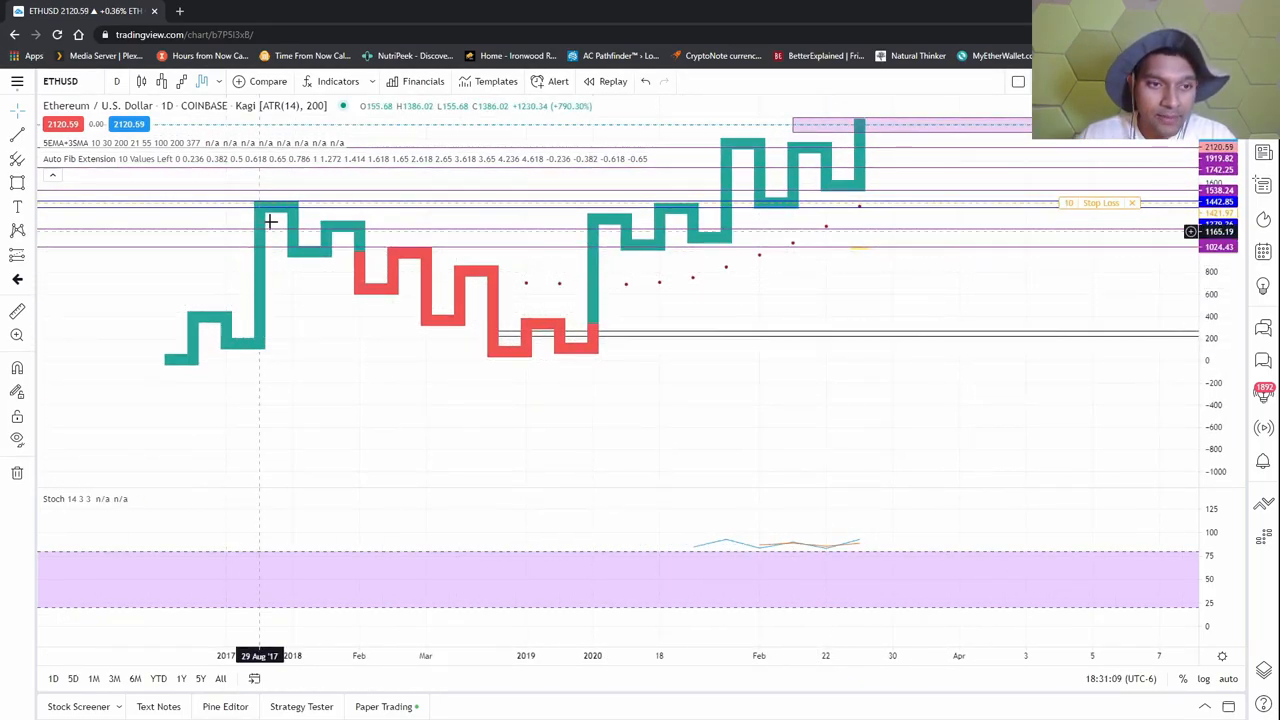
scroll(860, 365, down, 3)
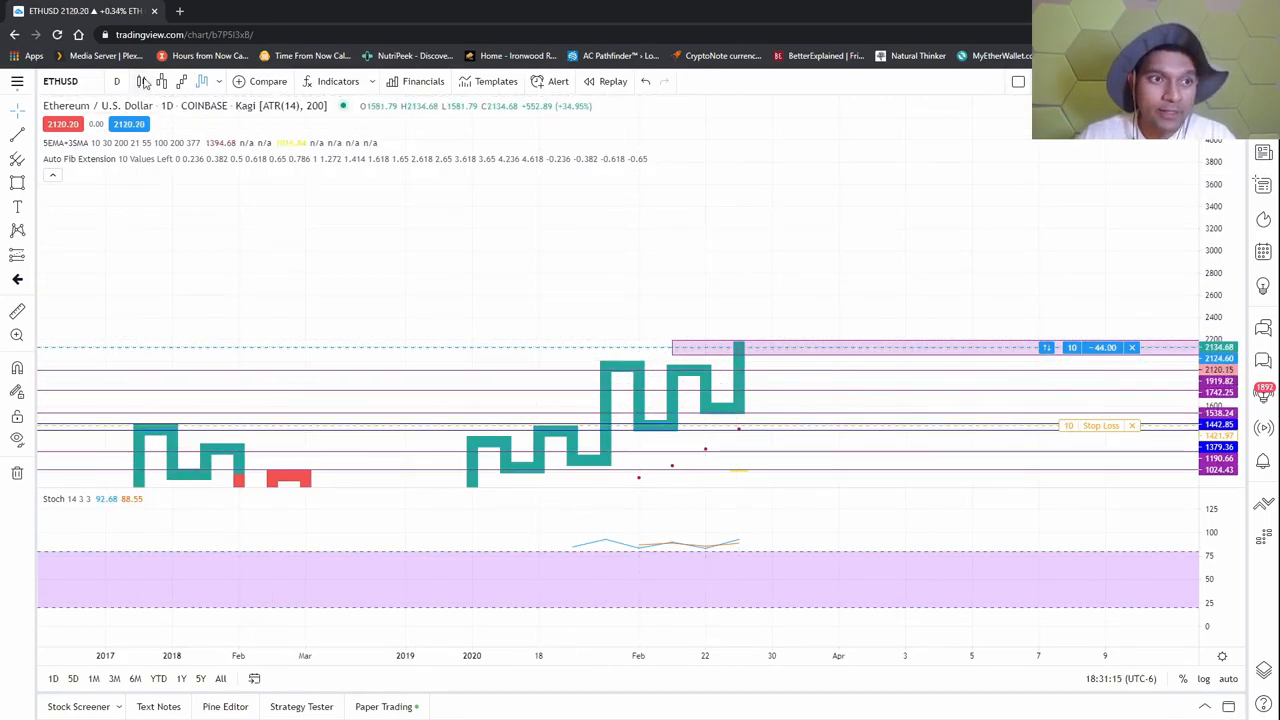
click(161, 81)
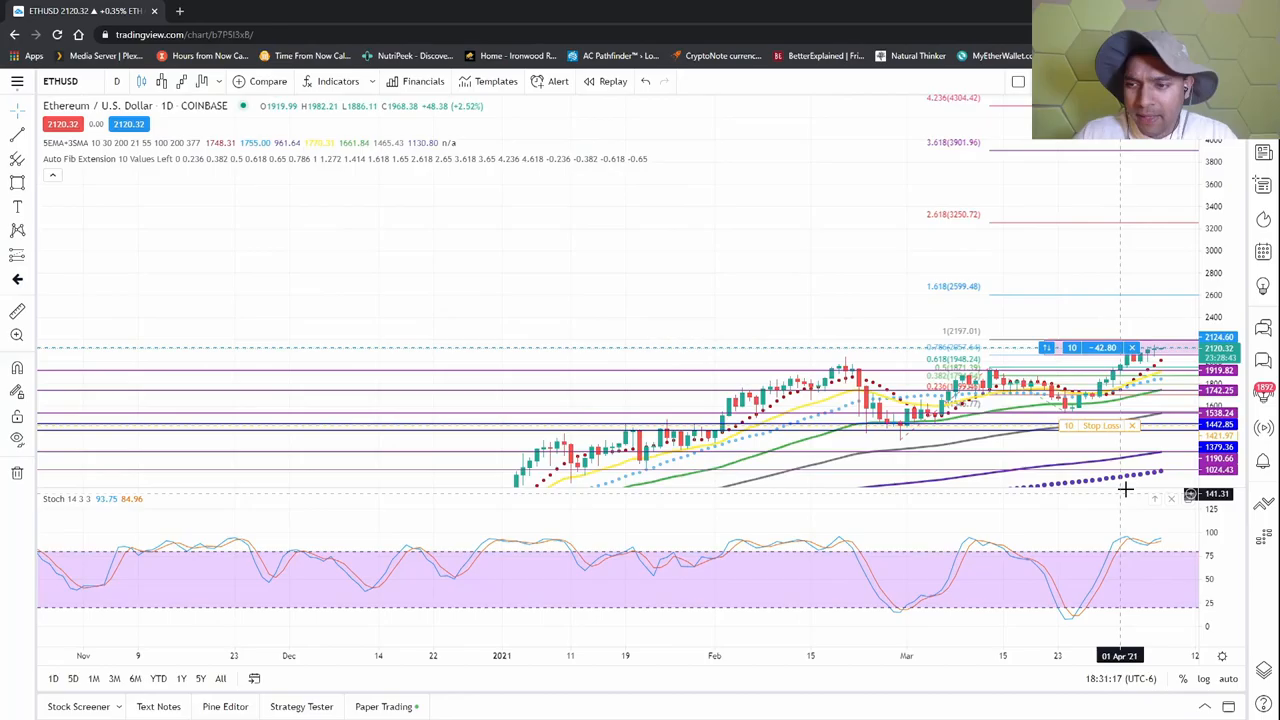
click(602, 414)
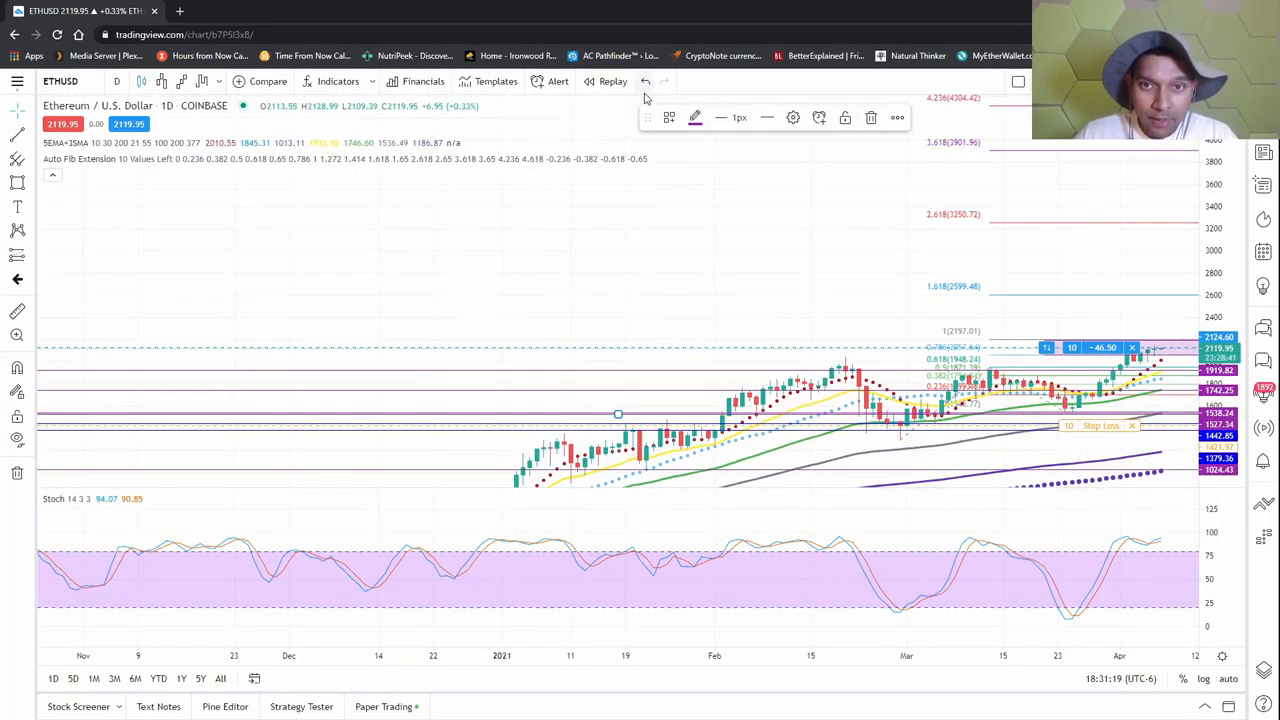
scroll(757, 243, up, 2)
Step: Load the DogeCharts layout from Recently Used and reposition the Dogecoin Kagi chart
click(17, 81)
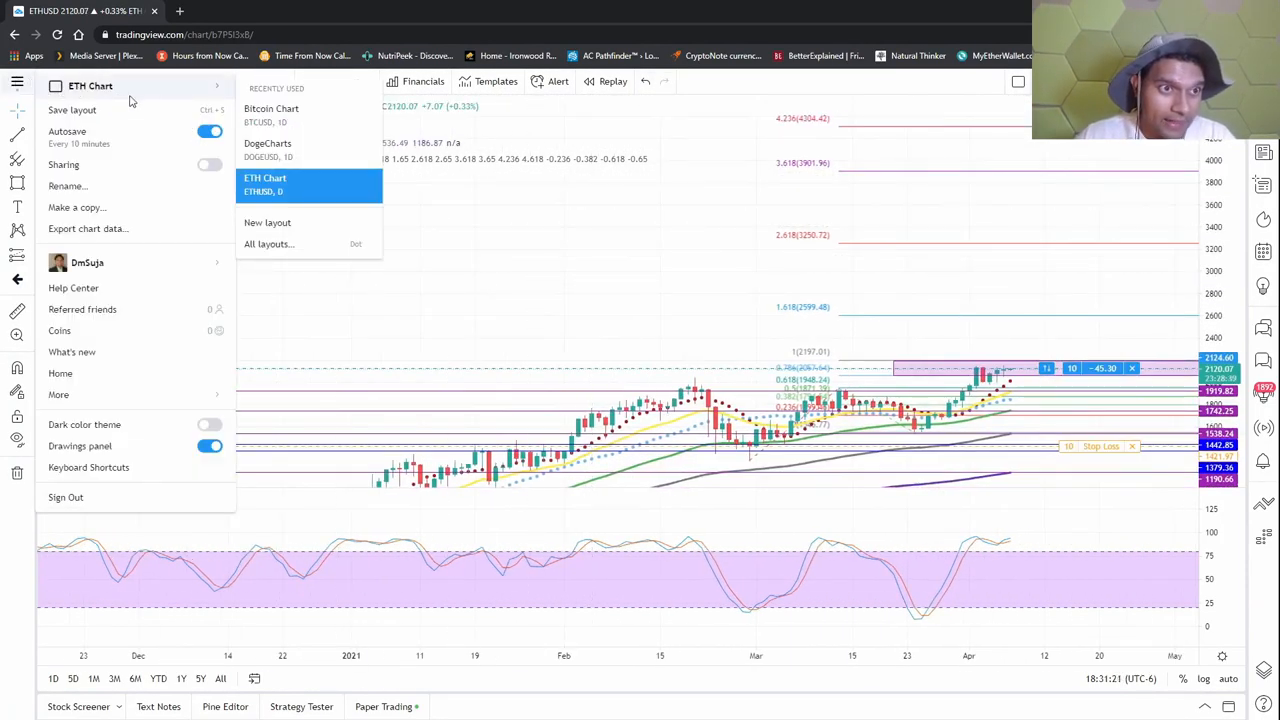
click(697, 118)
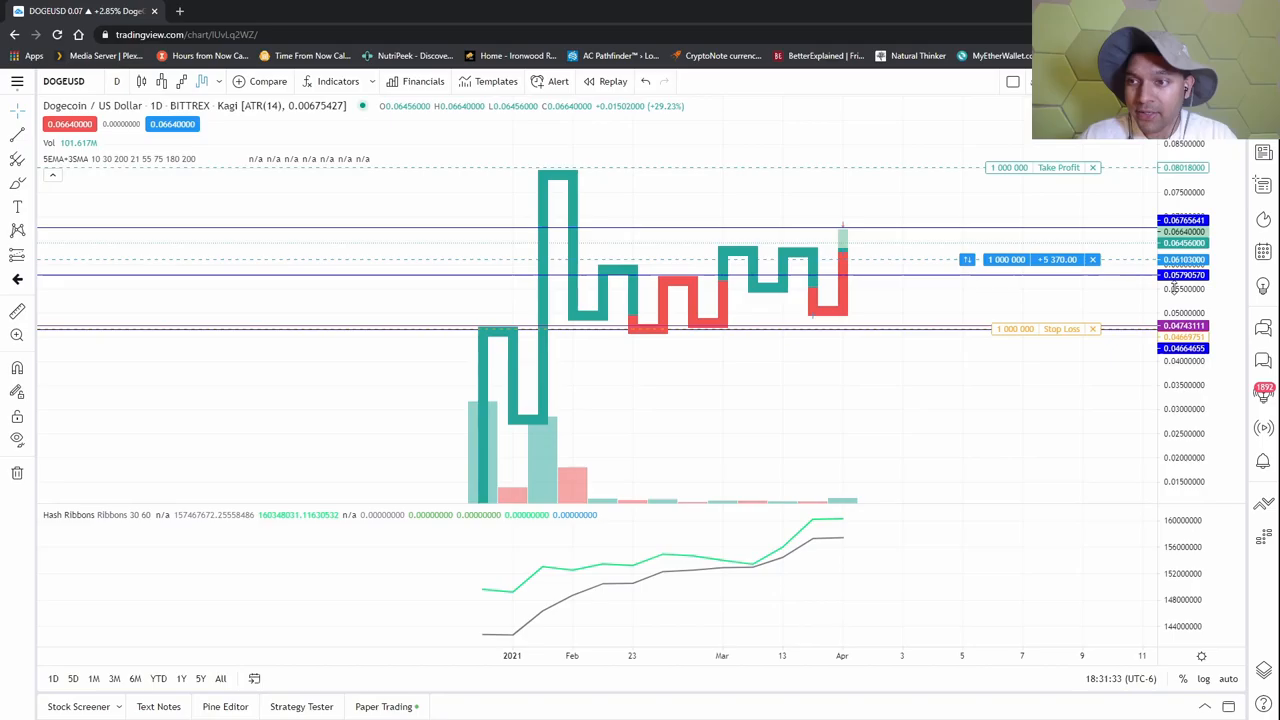
drag(960, 390, 900, 420)
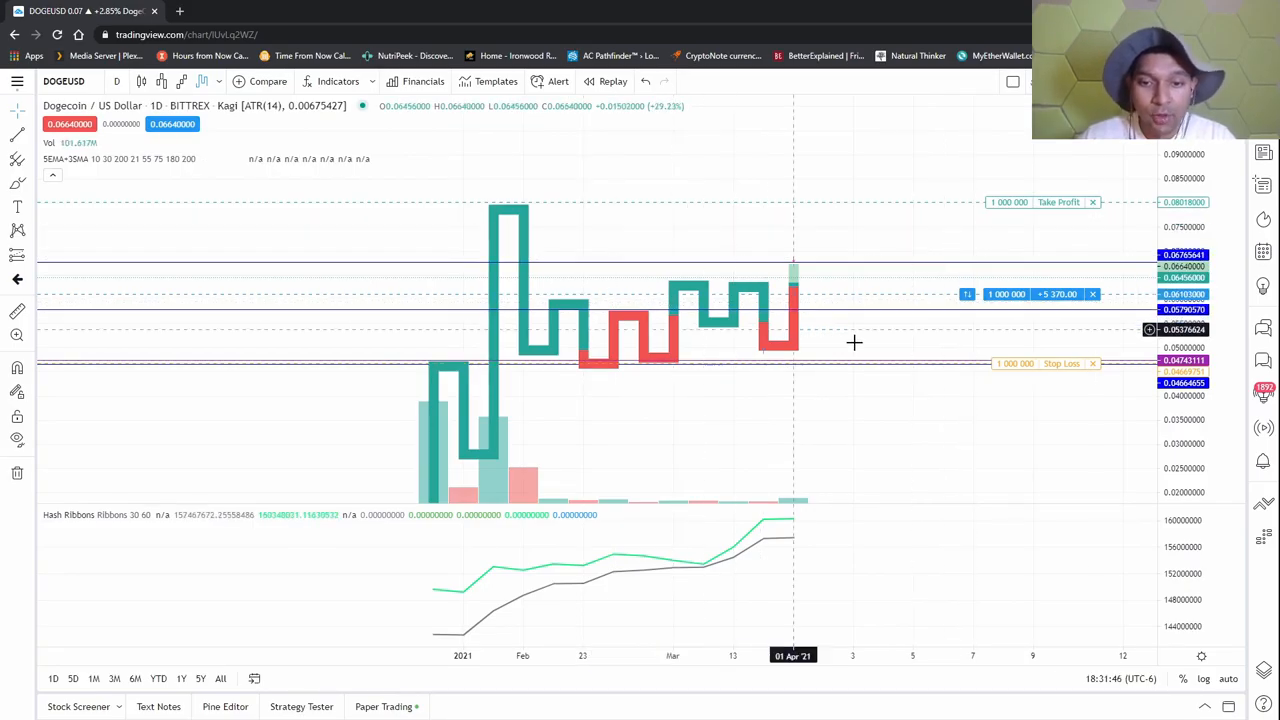
drag(926, 405, 755, 318)
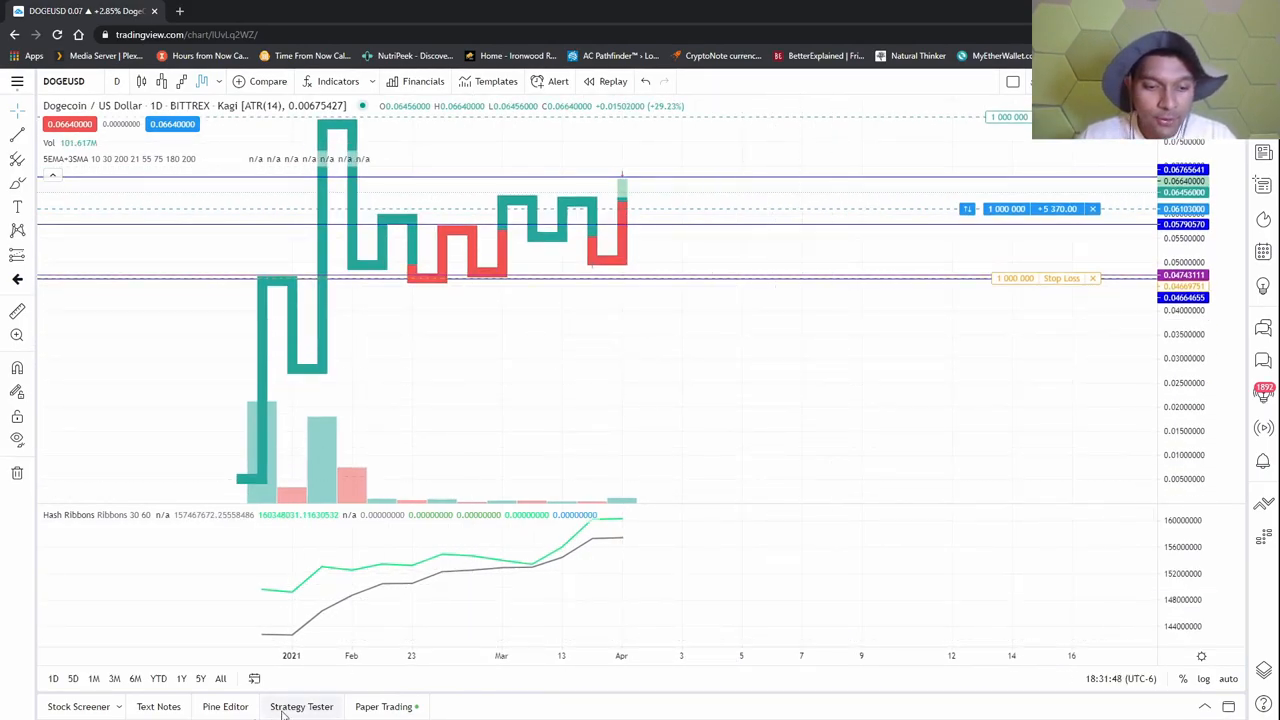
Step: Show the Paper Trading open positions for BTC, ETH and DOGE
click(301, 706)
click(383, 473)
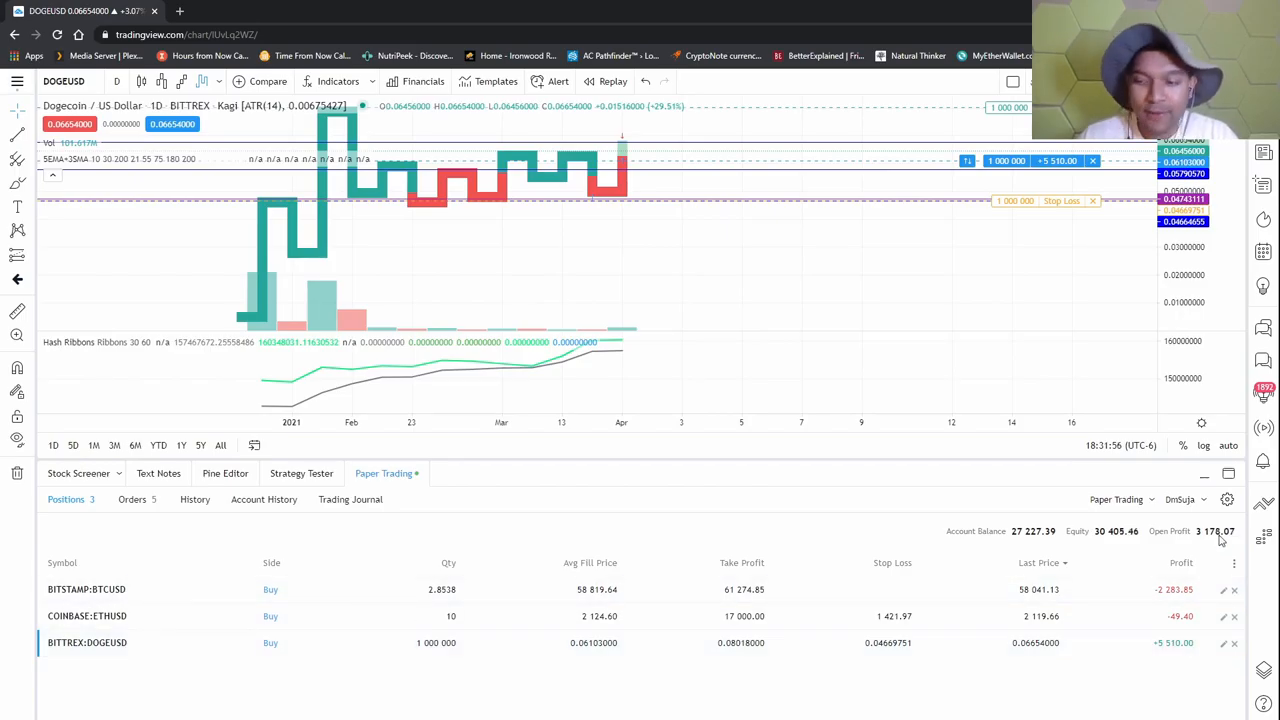
Step: Collapse the Paper Trading panel and rescale the Dogecoin chart to show the take-profit near 0.0802
click(390, 473)
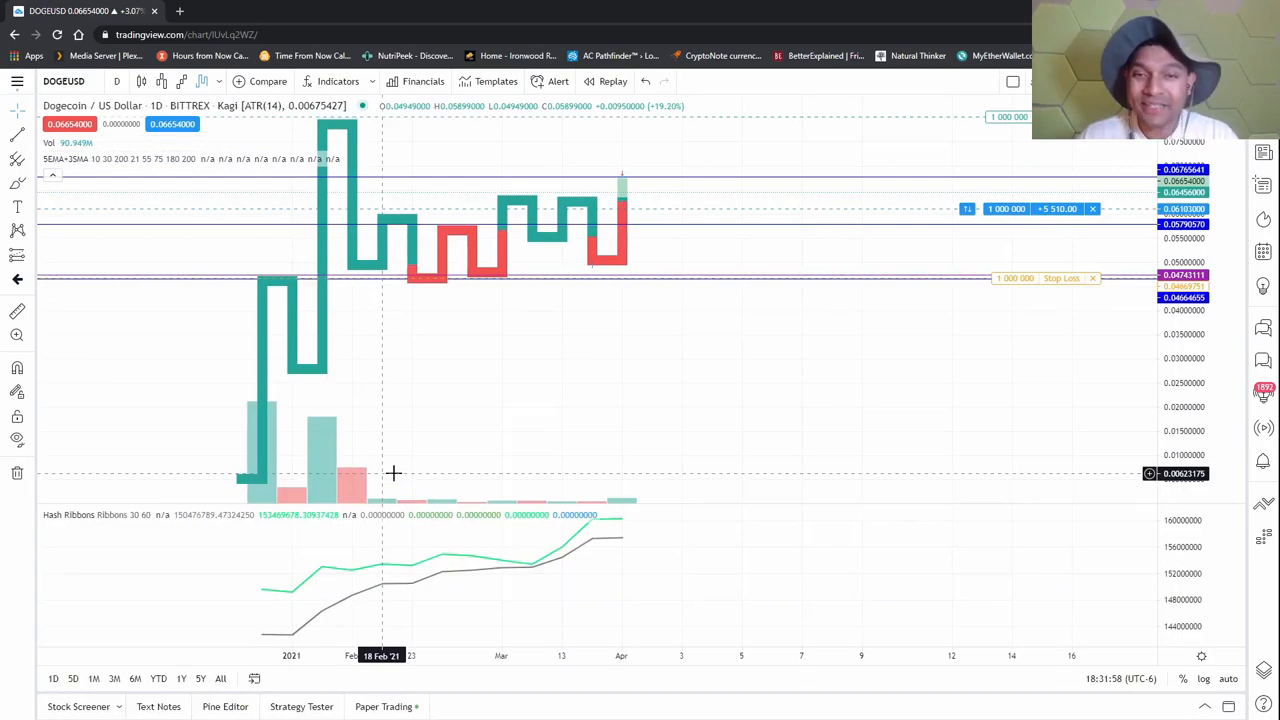
drag(1178, 320, 1178, 362)
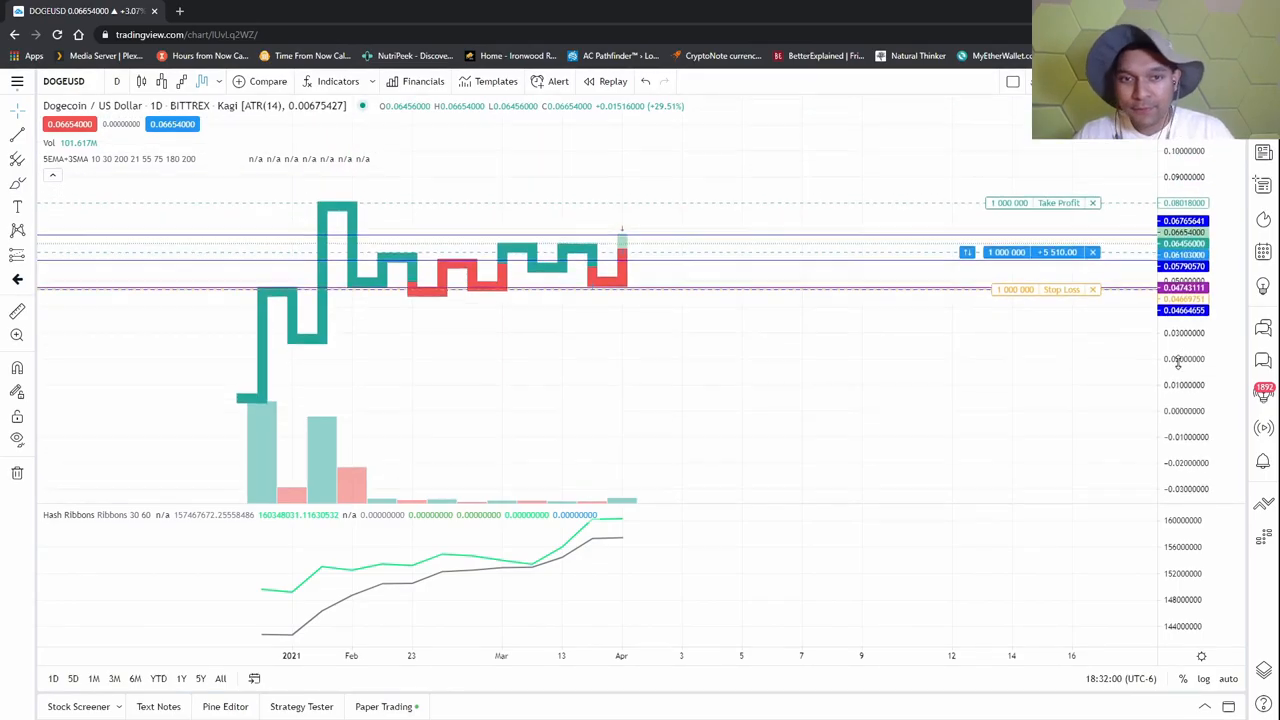
drag(671, 400, 894, 363)
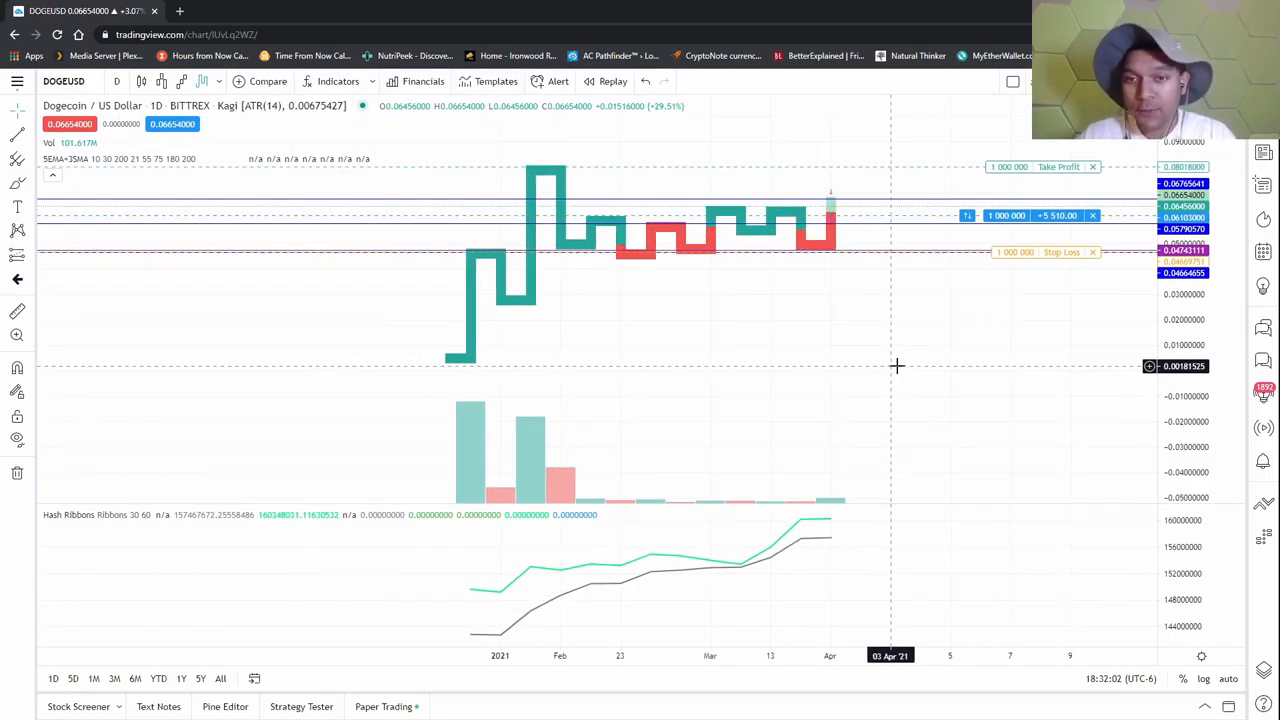